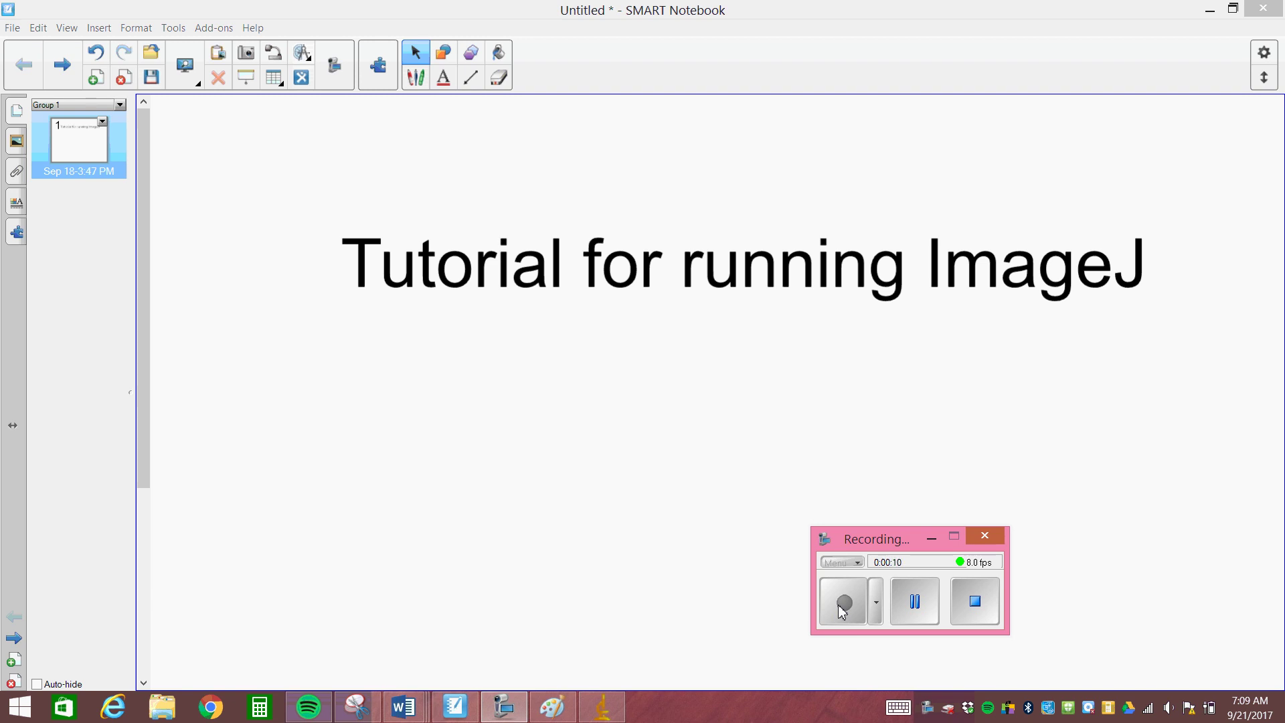
# Launch Google Chrome from the Windows taskbar.
pyautogui.click(211, 708)
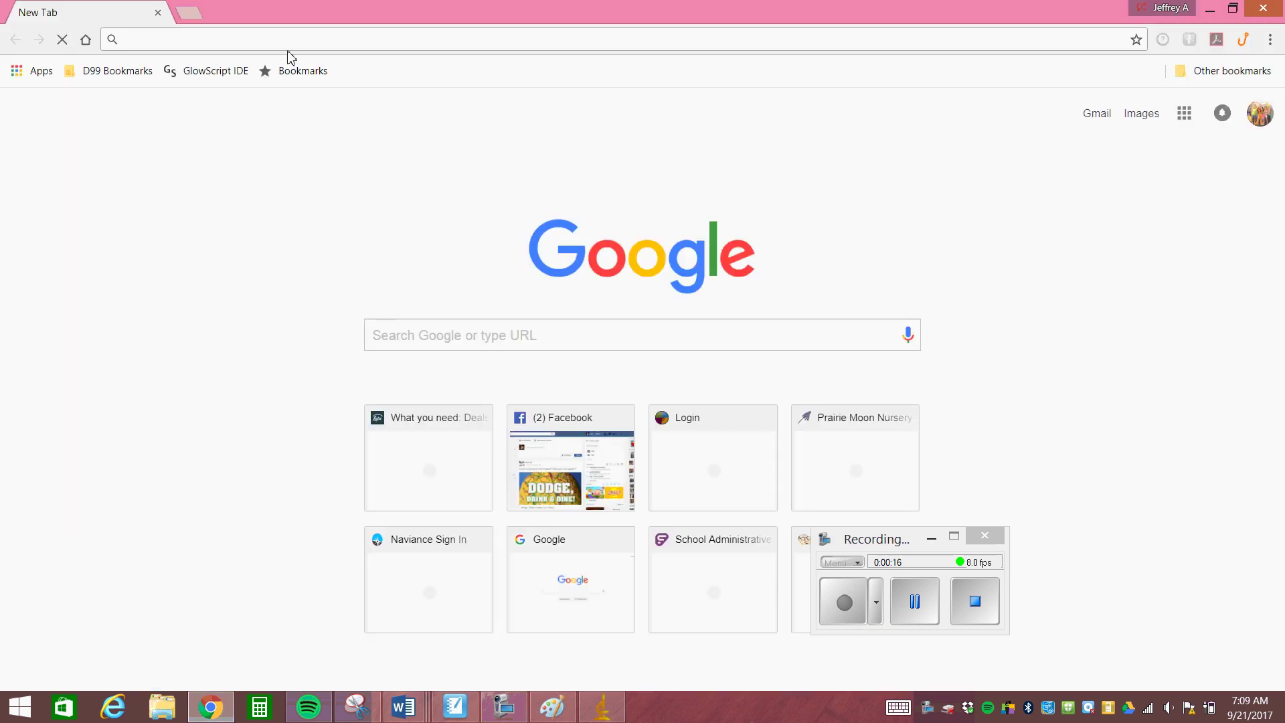
# Search Google for 'imagej', go to the NIH ImageJ download page, then minimize Chrome.
pyautogui.click(423, 344)
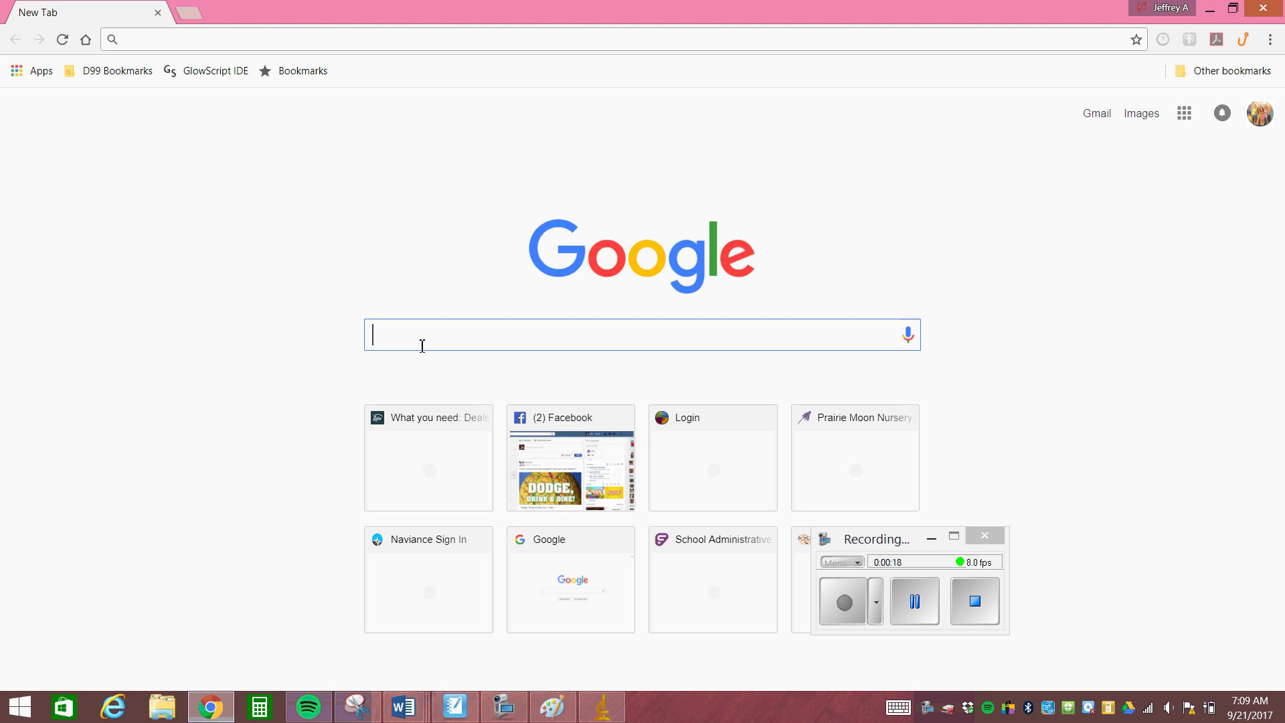
pyautogui.write('imagej')
pyautogui.press('Return')
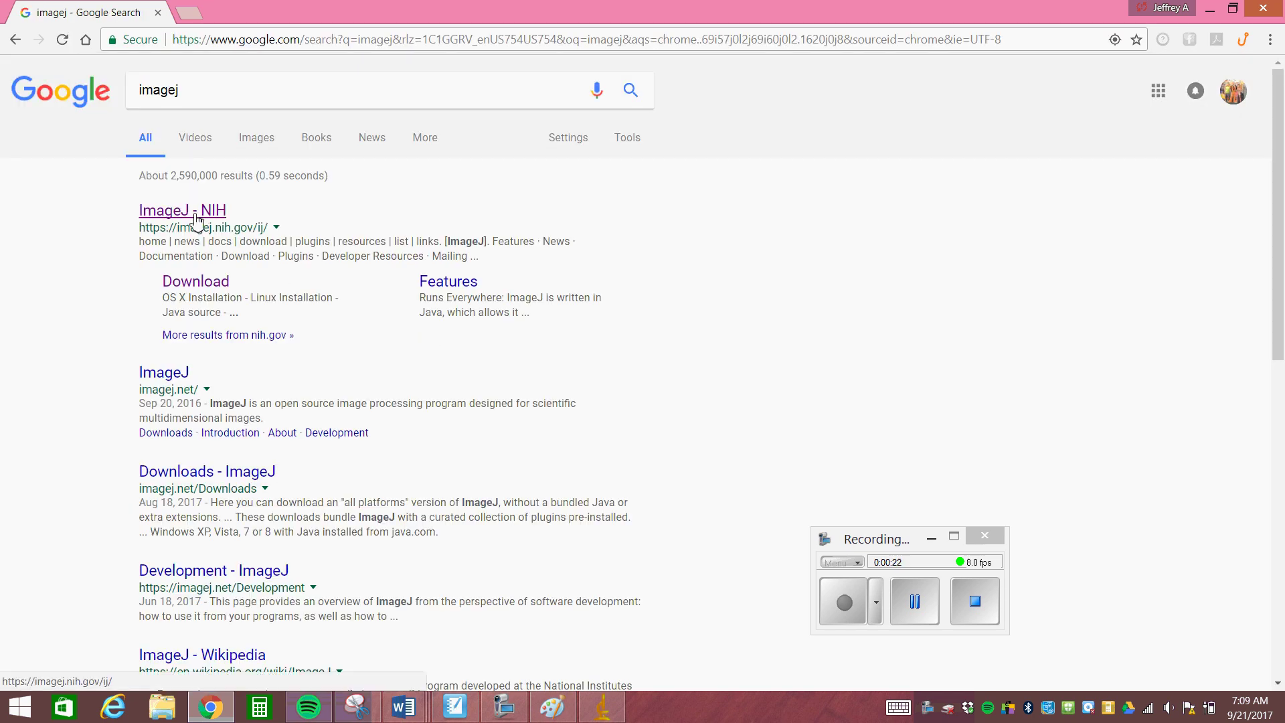
pyautogui.click(196, 218)
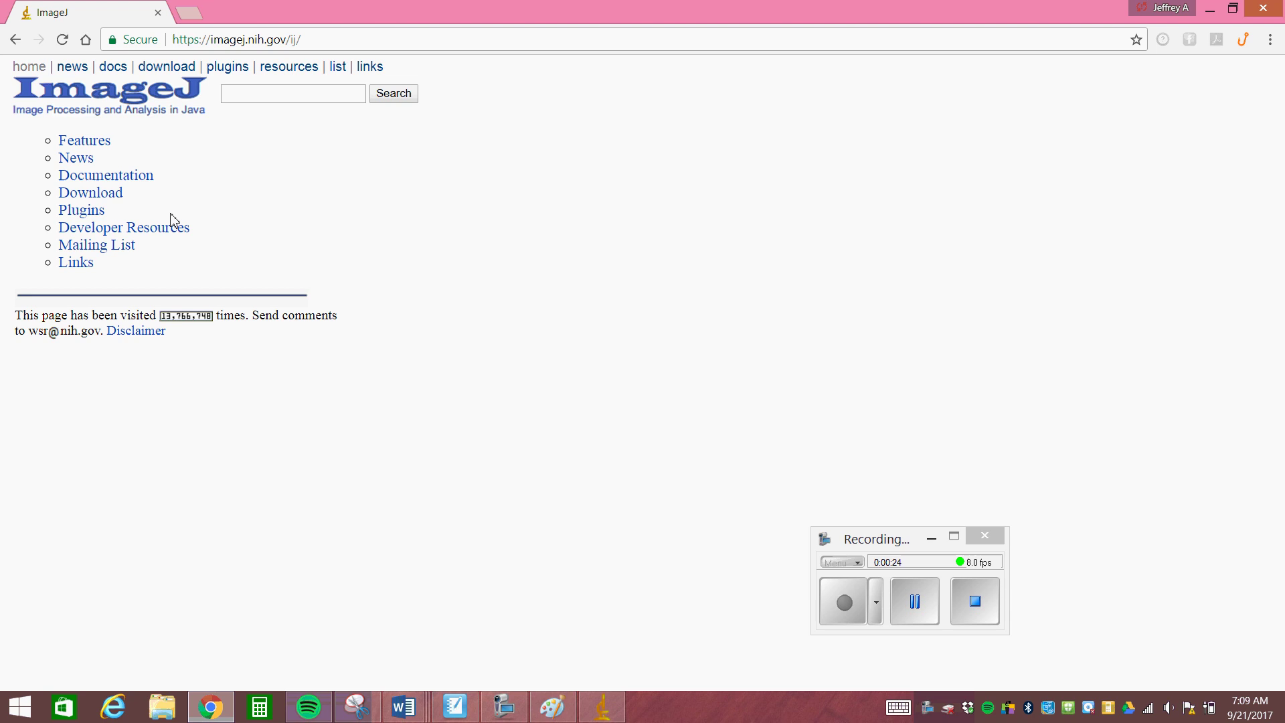
pyautogui.click(116, 198)
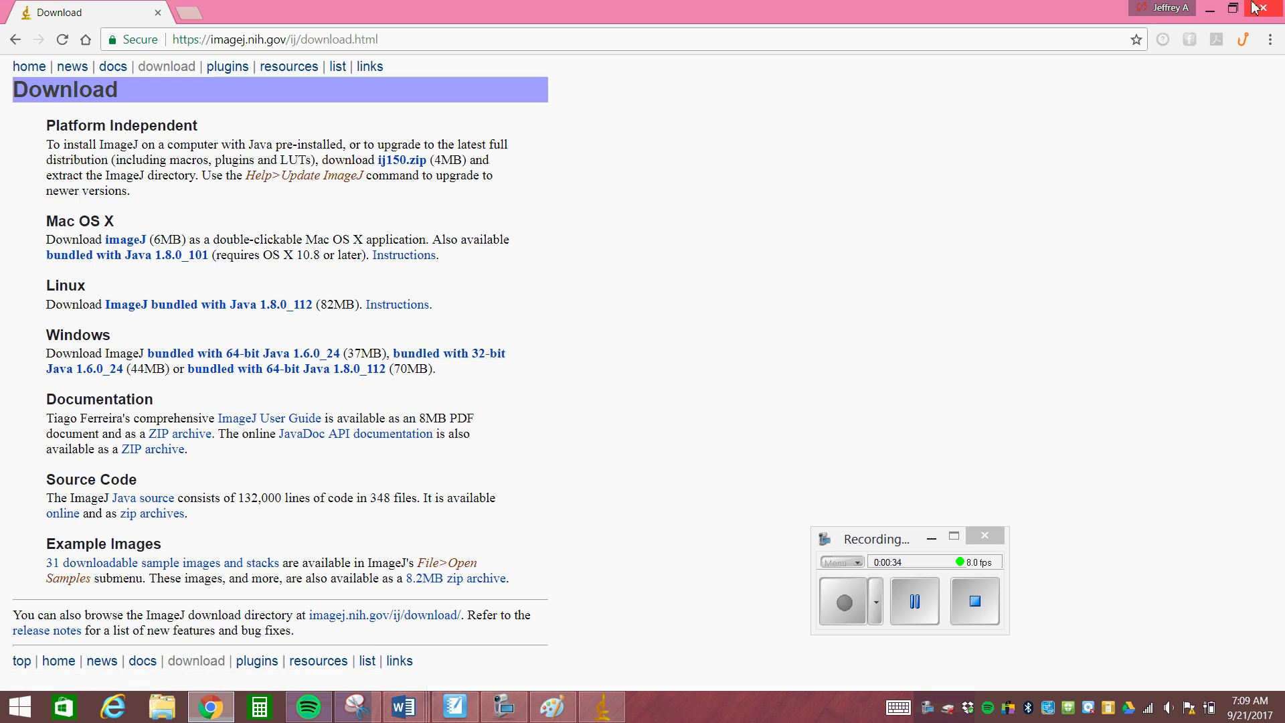
pyautogui.click(1213, 9)
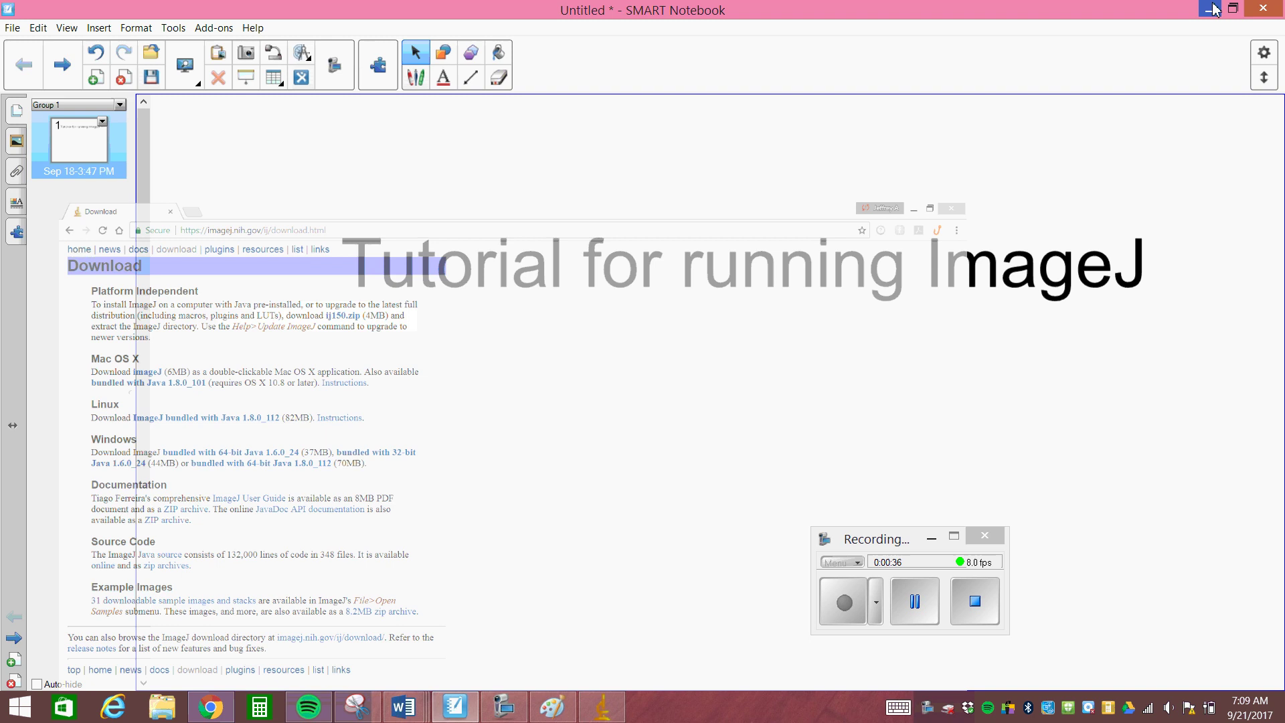
# Open the dodecatheonm.jpg herbarium image from the Desktop via File > Open.
pyautogui.click(1211, 11)
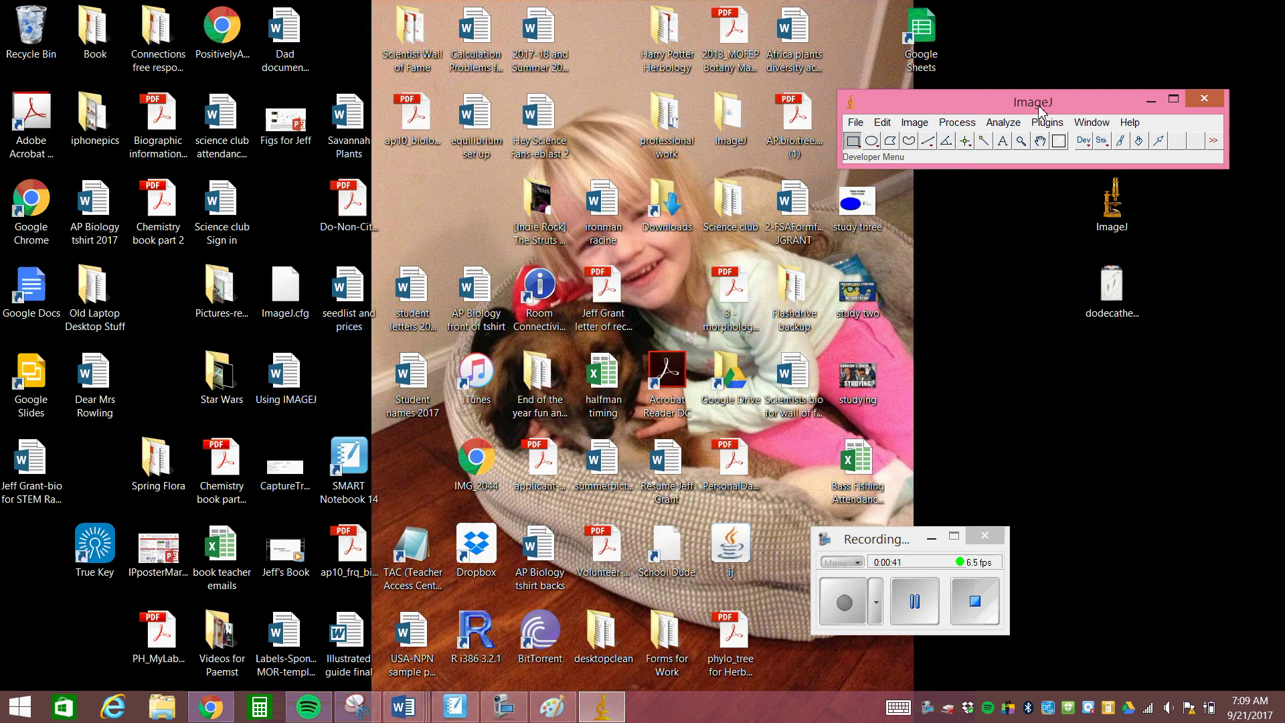
pyautogui.click(855, 122)
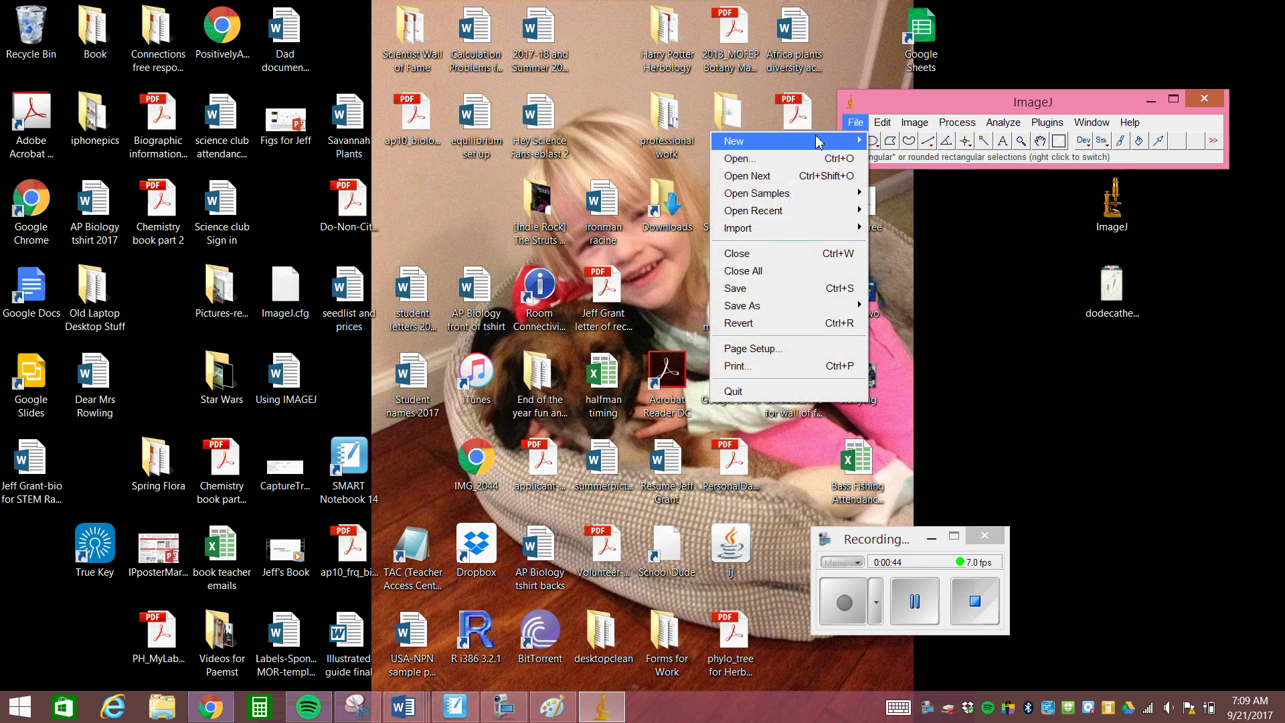
pyautogui.moveTo(808, 144)
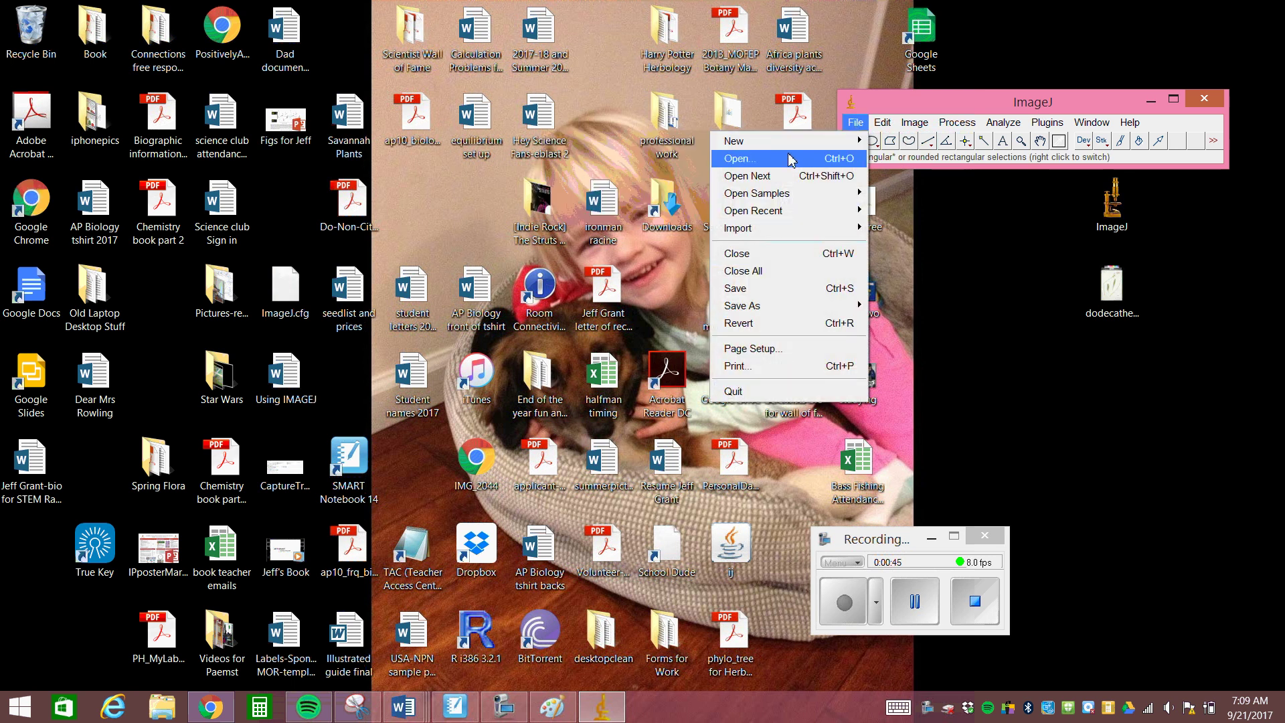
pyautogui.click(787, 158)
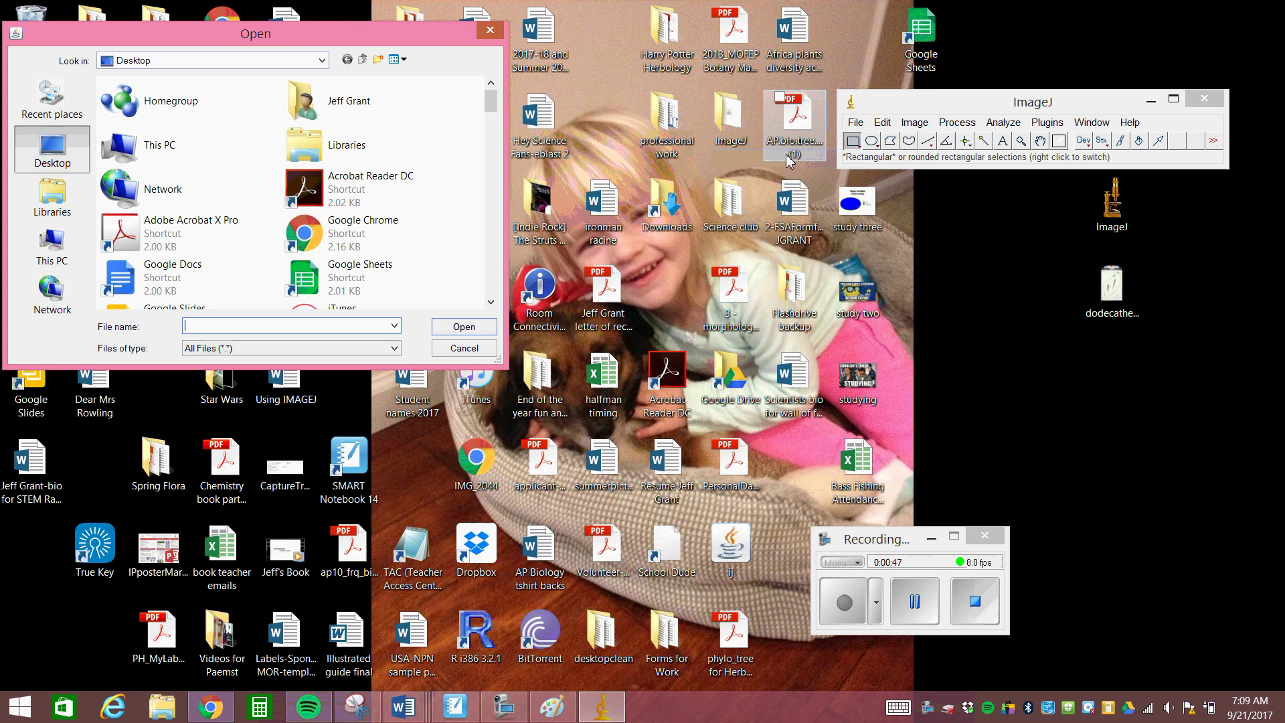
pyautogui.moveTo(495, 100); pyautogui.dragTo(493, 221)
pyautogui.doubleClick(158, 142)
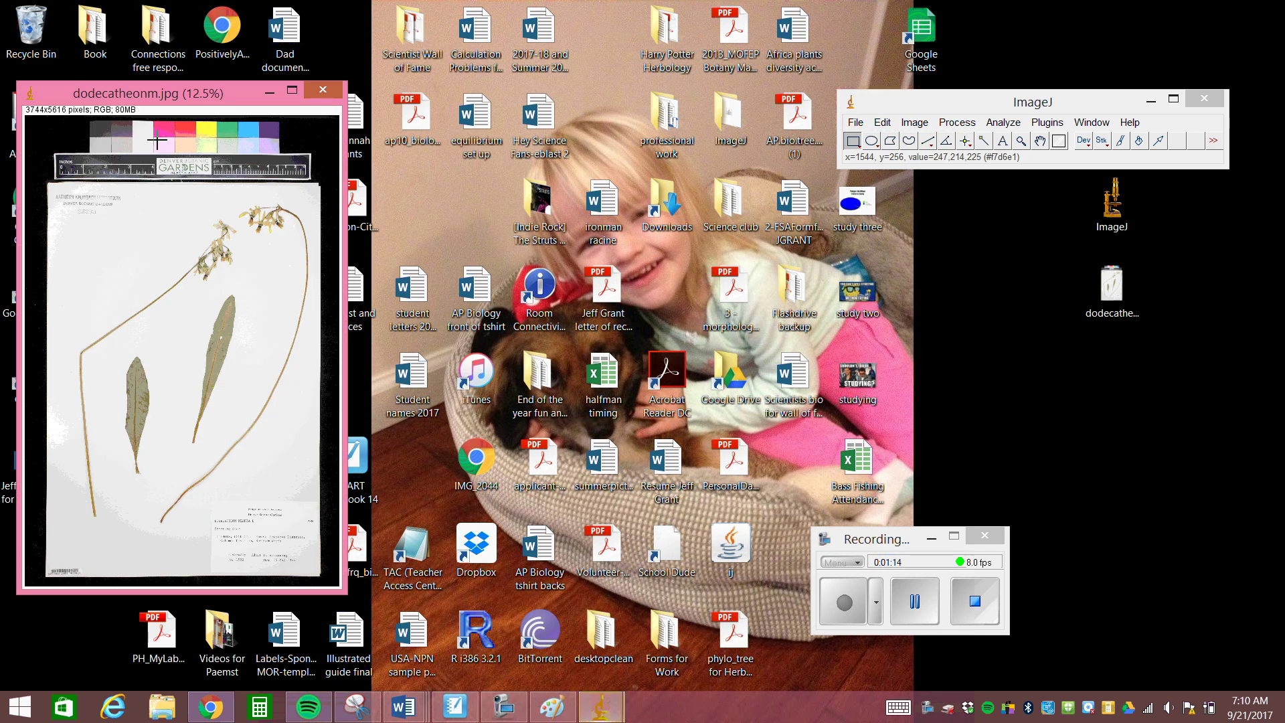
# Maximize the dodecatheonm.jpg window to full height and shift it further left.
pyautogui.click(291, 92)
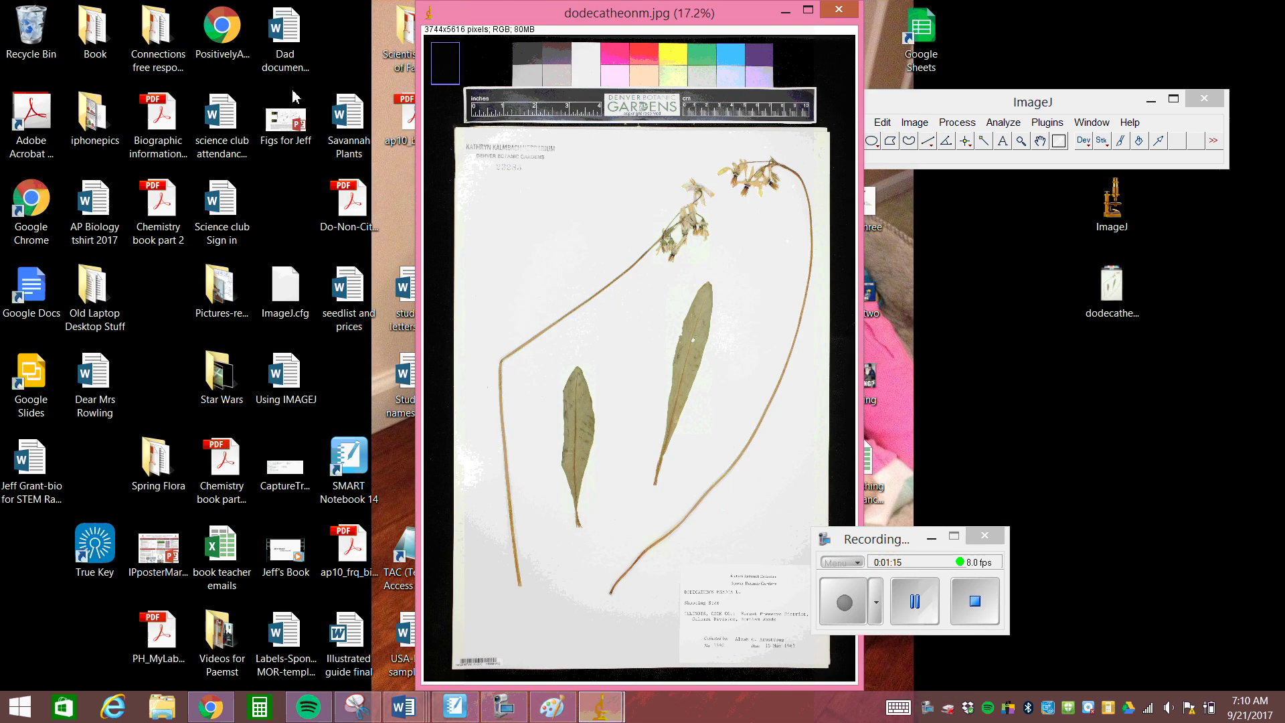
pyautogui.moveTo(621, 14); pyautogui.dragTo(548, 17)
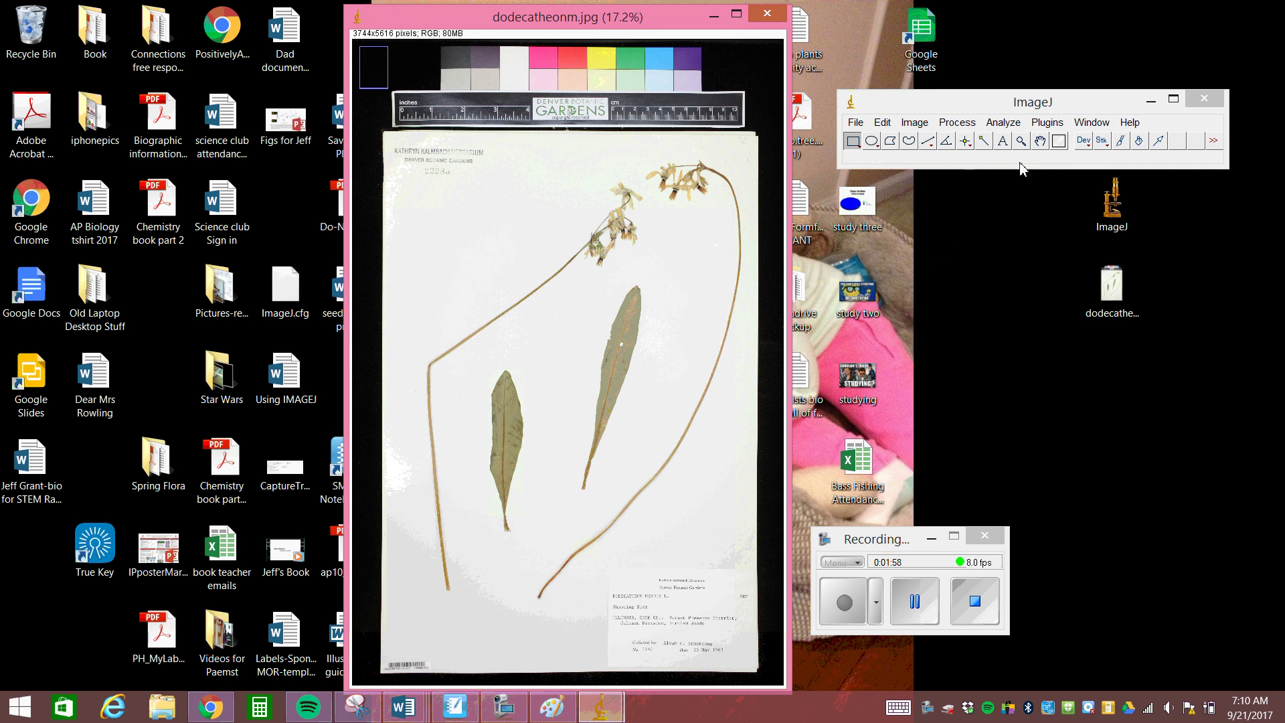
# Zoom and pan to the 0–10 cm ruler at the sheet's top, magnified to about 100%.
pyautogui.click(1022, 143)
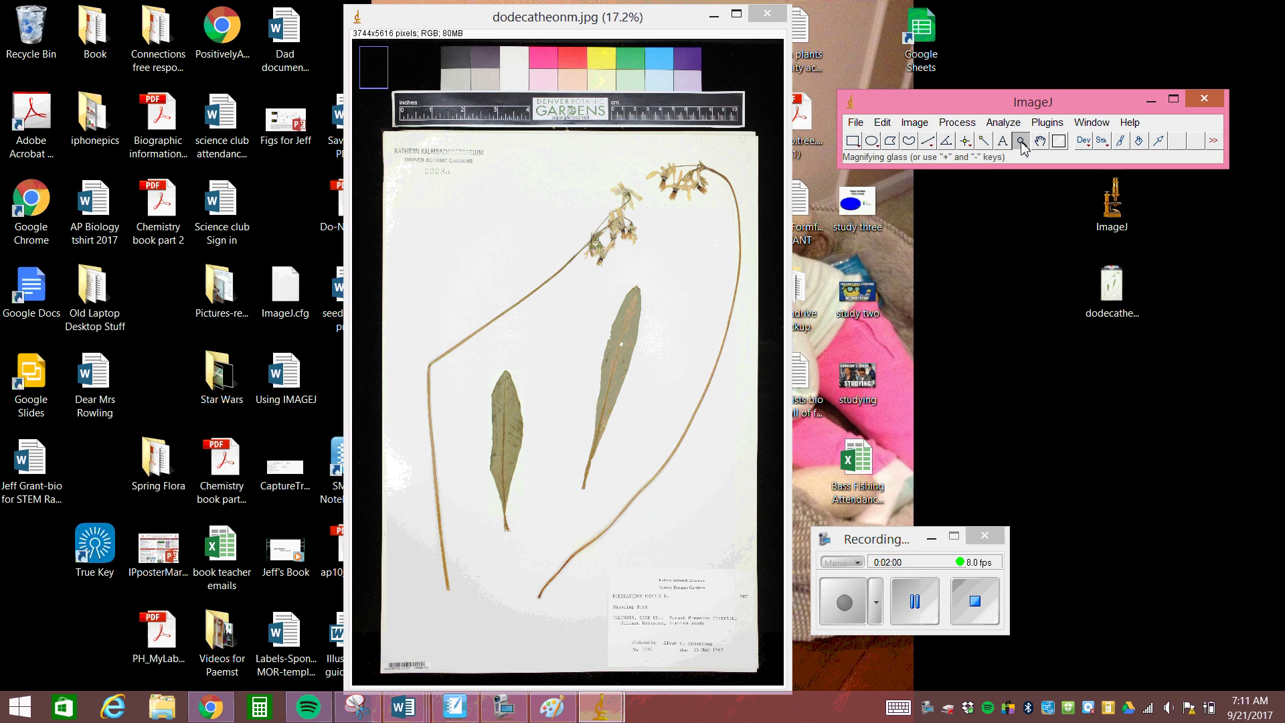
pyautogui.click(516, 278)
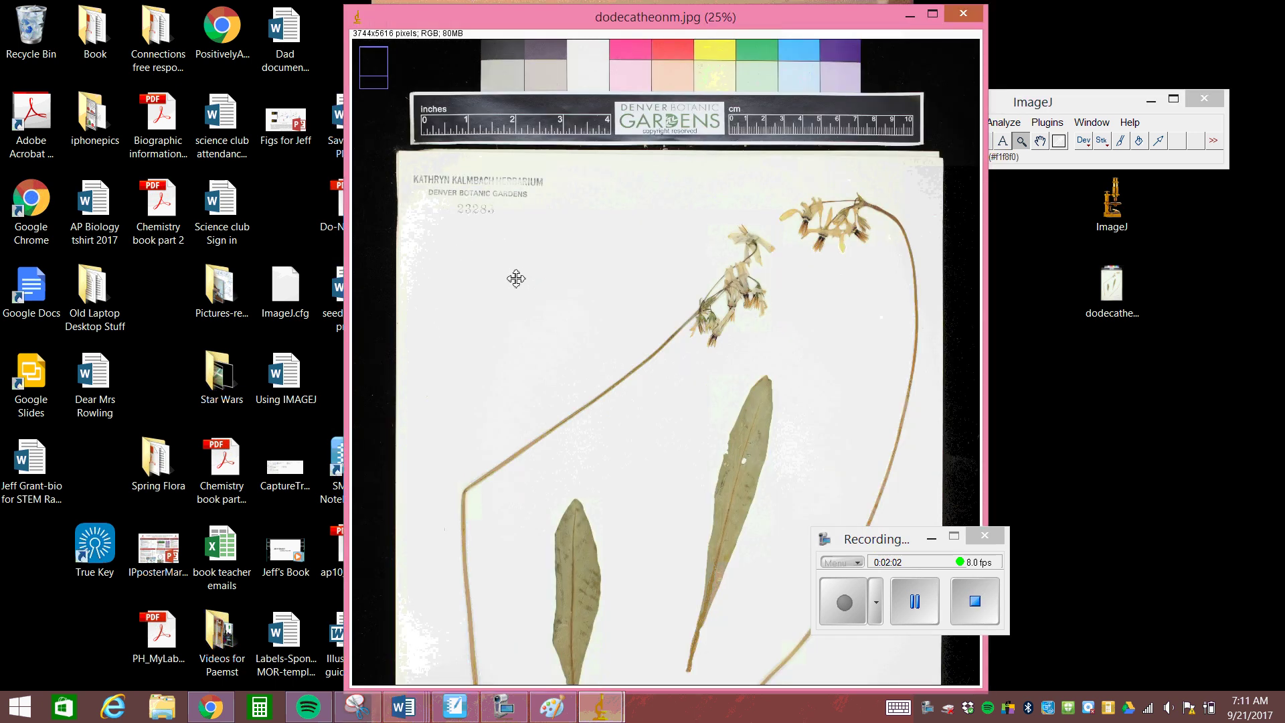
pyautogui.click(516, 279)
pyautogui.click(516, 279)
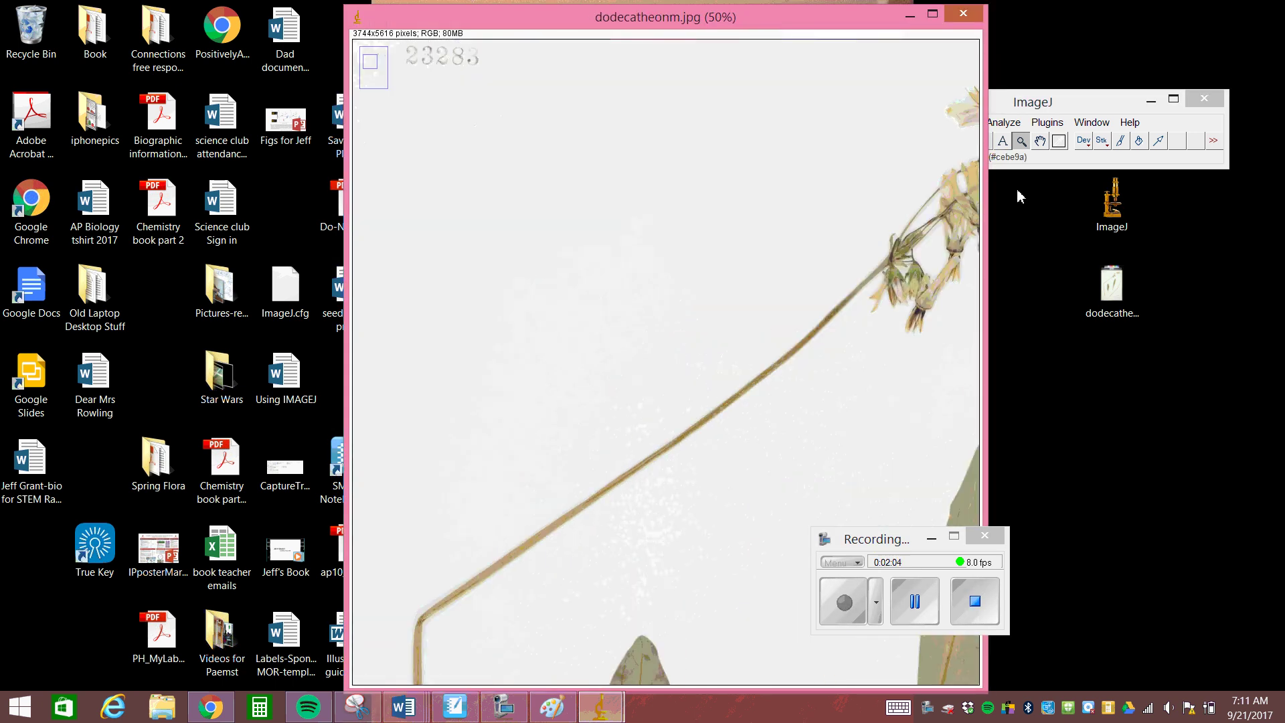
pyautogui.click(1041, 142)
pyautogui.moveTo(705, 198); pyautogui.dragTo(818, 531)
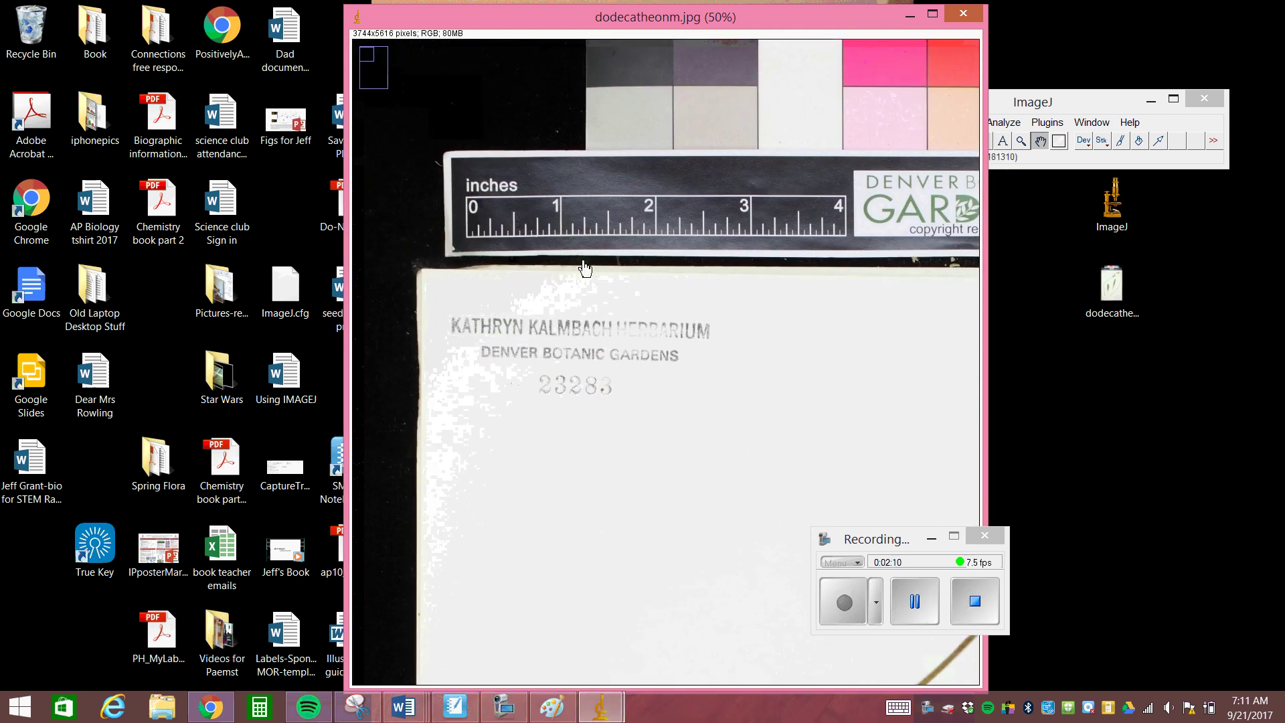
pyautogui.moveTo(777, 311); pyautogui.dragTo(438, 318)
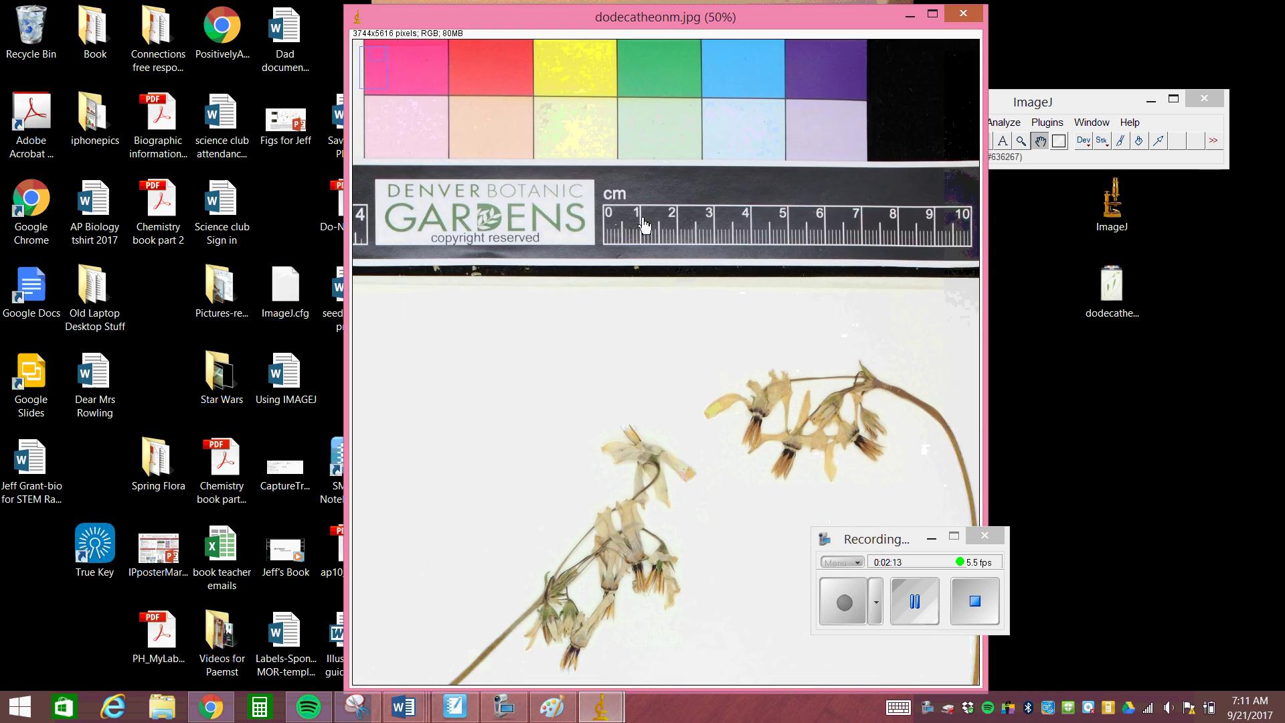
pyautogui.click(1023, 144)
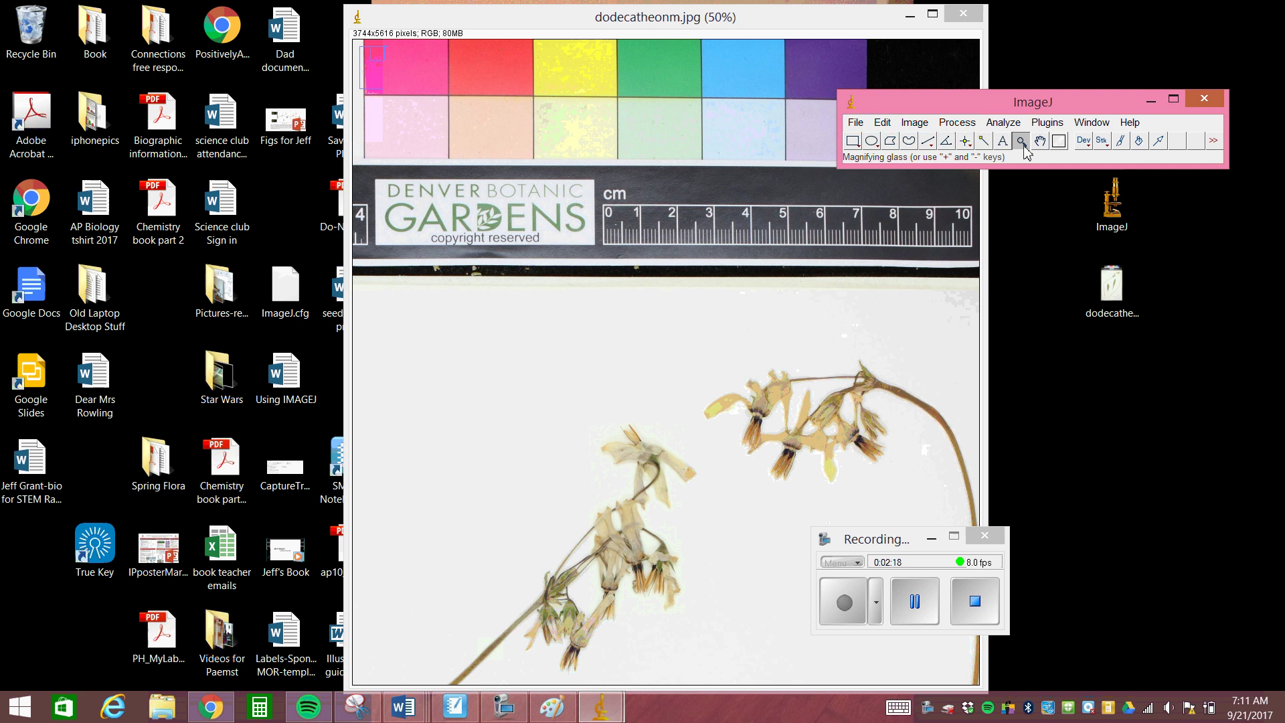
pyautogui.click(831, 287)
pyautogui.click(830, 288)
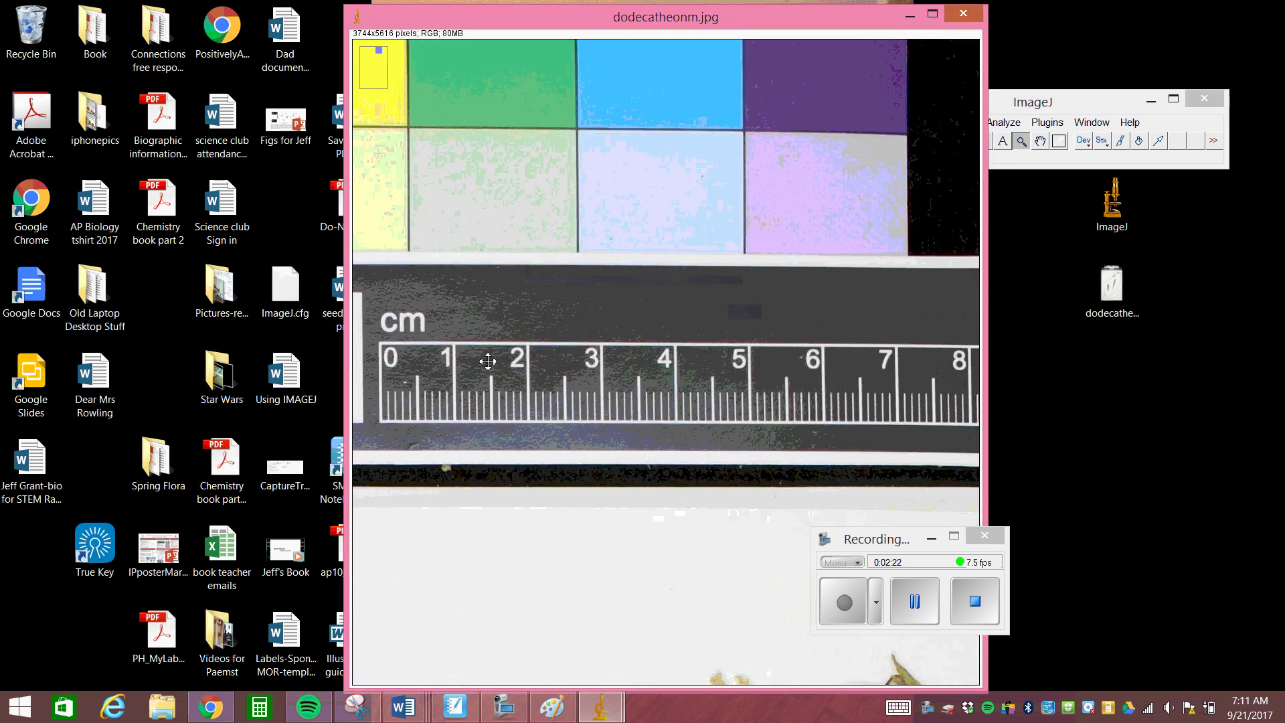
pyautogui.click(1081, 107)
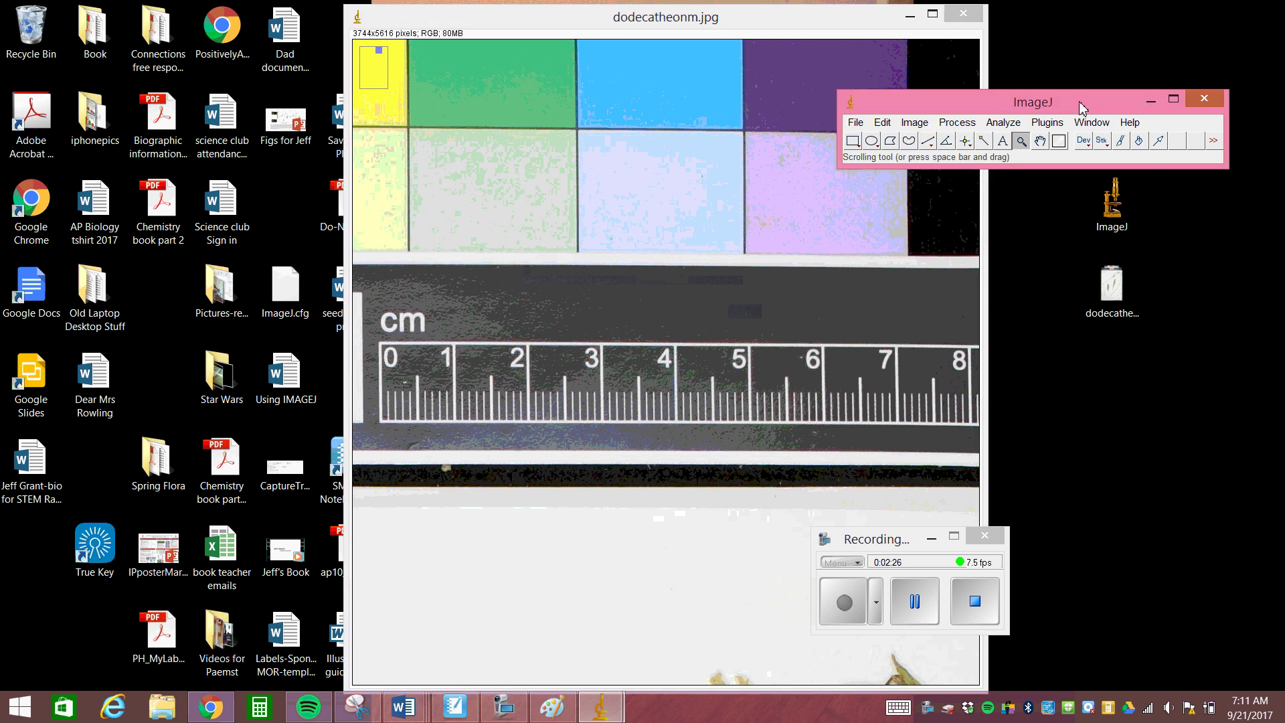
# Draw a straight line on the ruler from the 0 mark to the 1 cm mark.
pyautogui.click(929, 143)
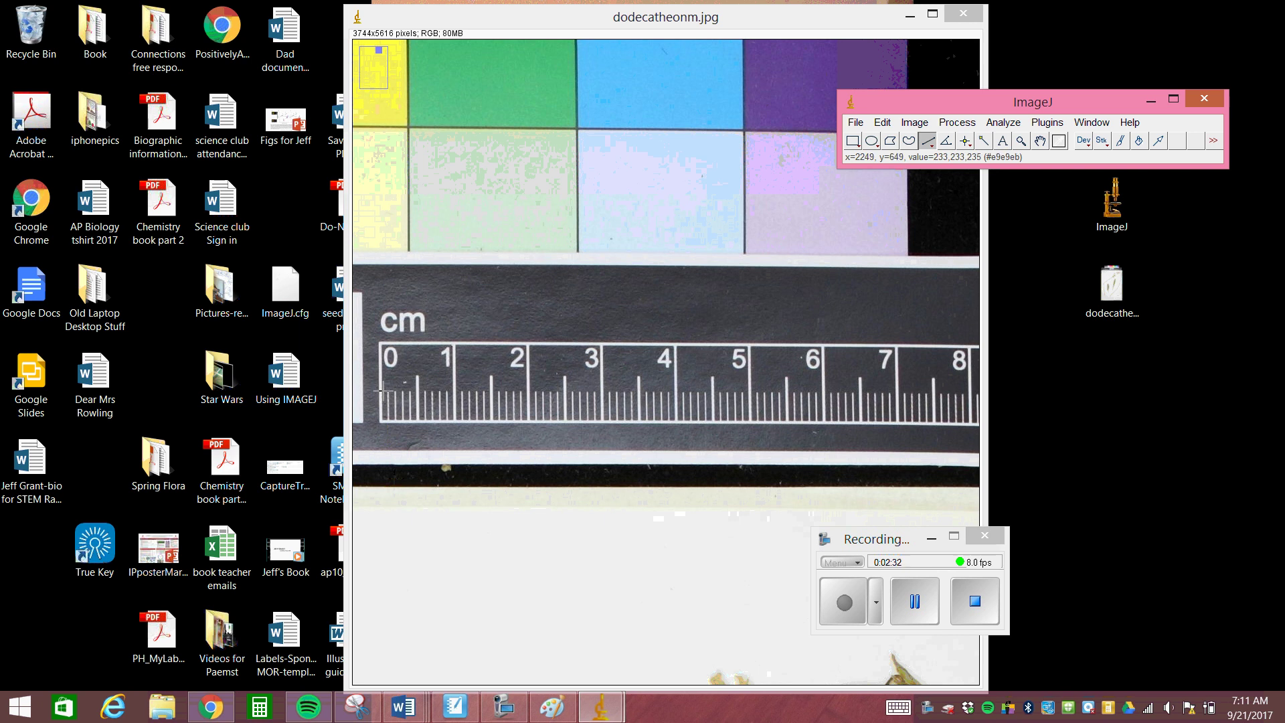
pyautogui.moveTo(382, 388); pyautogui.dragTo(456, 389)
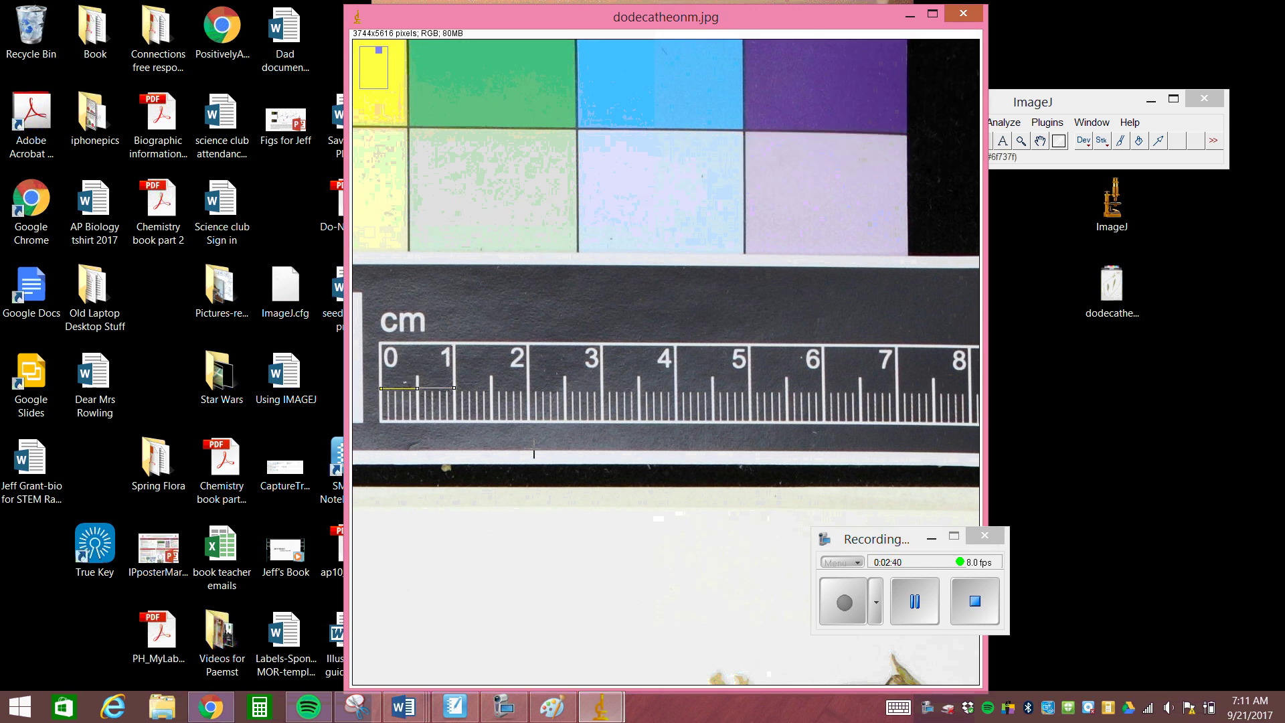
# Set a global scale of 109.0046 pixels = known distance 1.0, unit cm.
pyautogui.click(1004, 123)
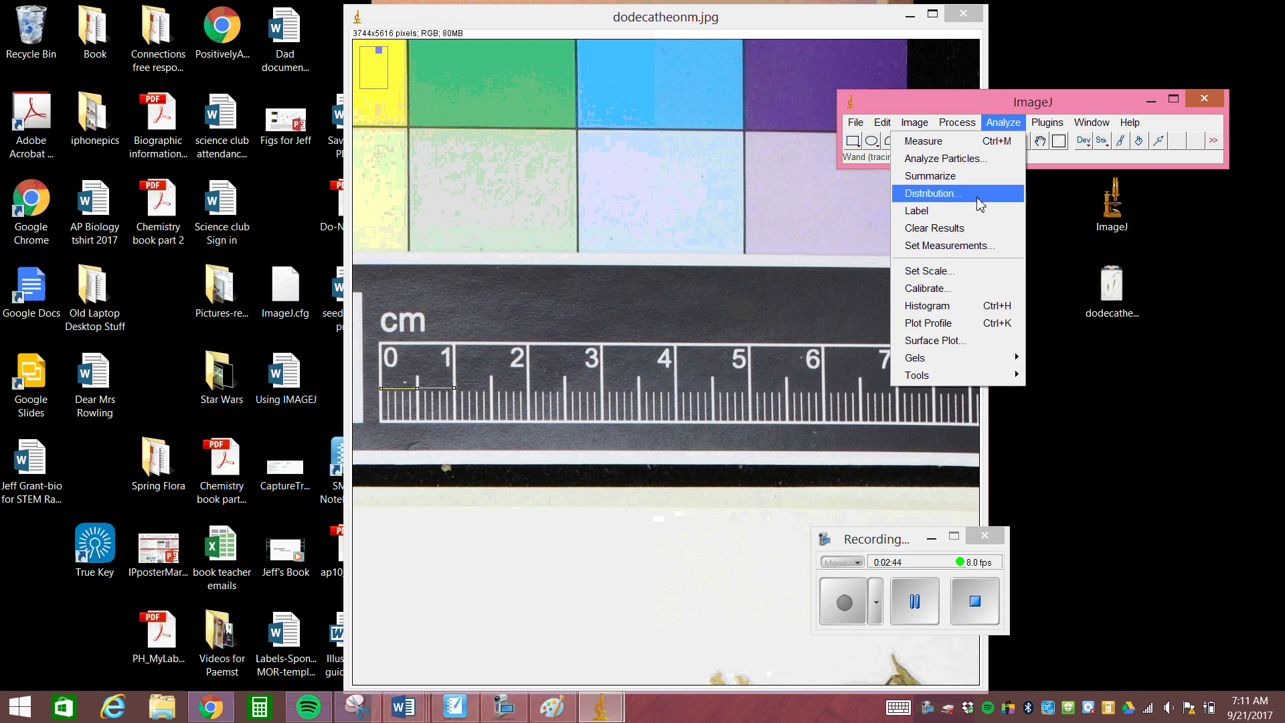
pyautogui.click(966, 272)
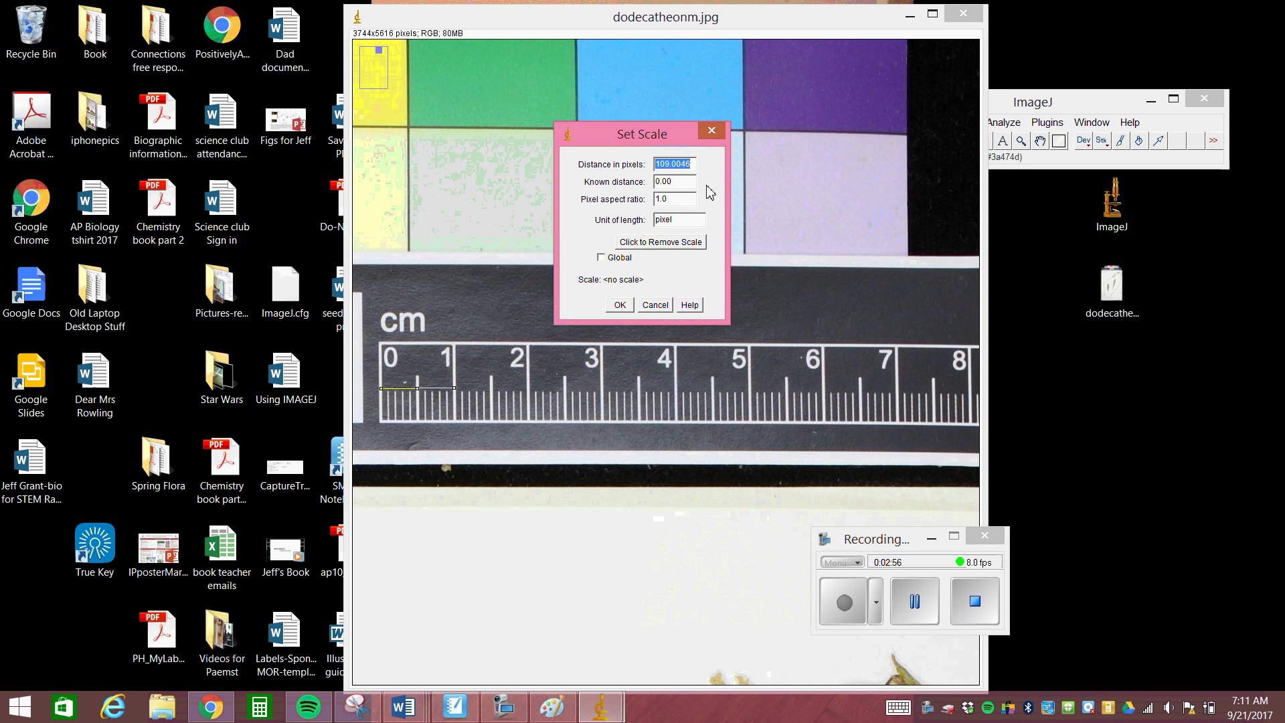
pyautogui.moveTo(683, 181); pyautogui.dragTo(658, 185)
pyautogui.write('1.0')
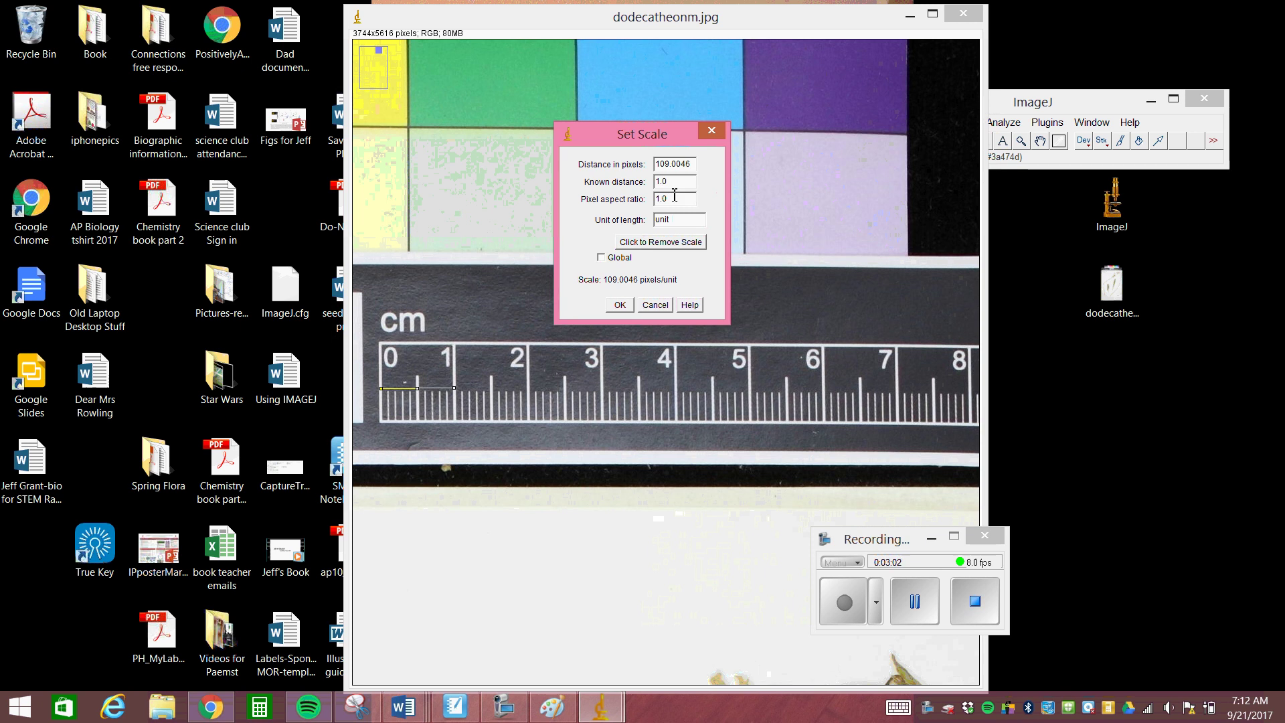
pyautogui.doubleClick(679, 223)
pyautogui.write('cm')
pyautogui.click(604, 262)
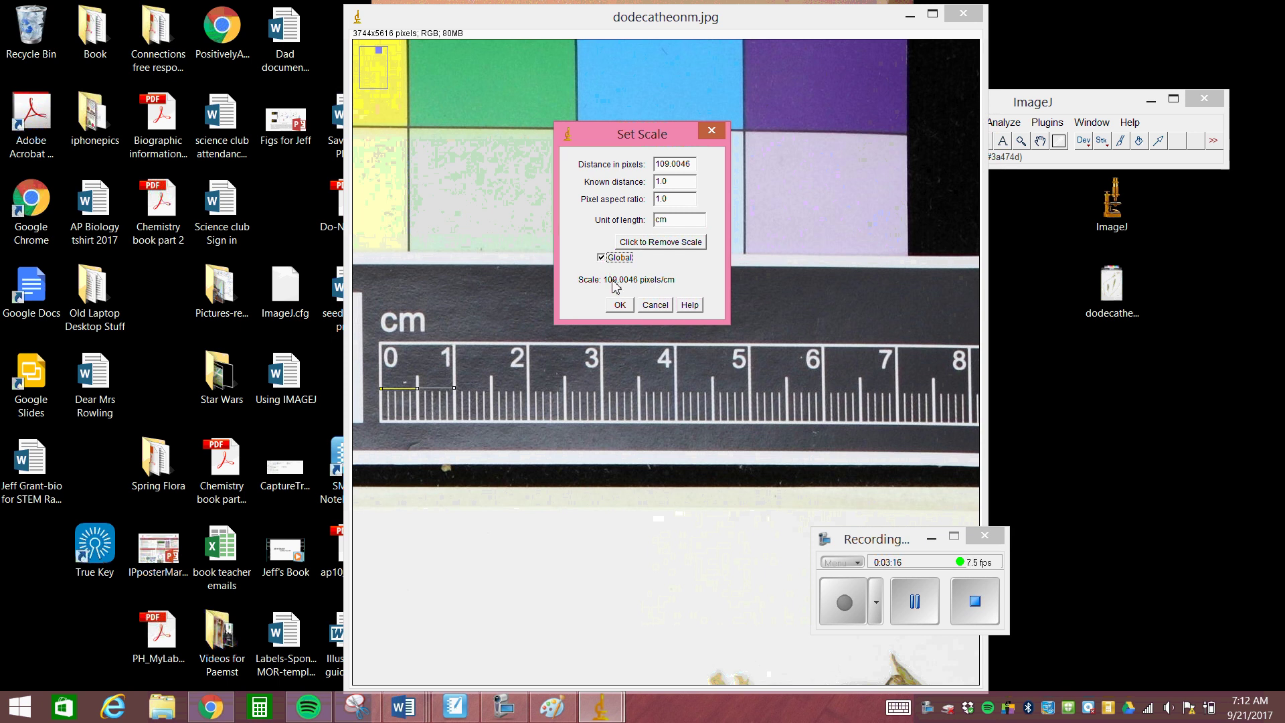
pyautogui.click(620, 305)
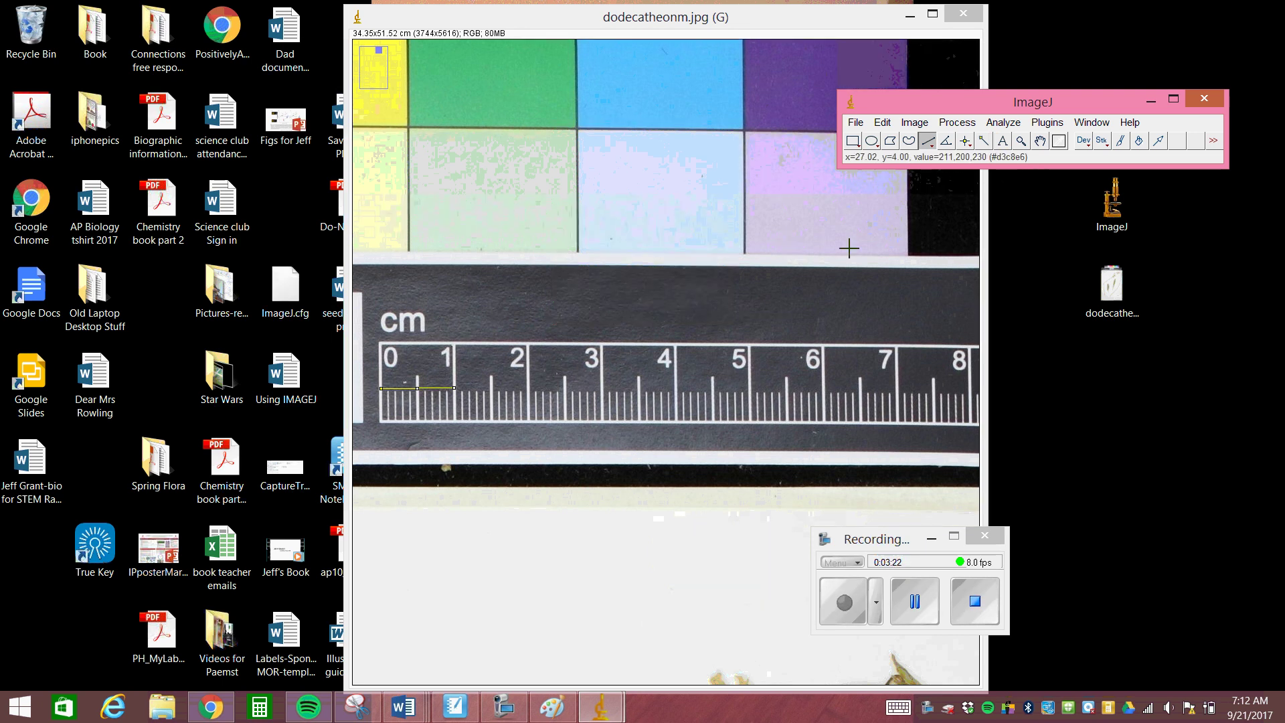
# Zoom out, then magnify the left leaf and settle at 50% zoom.
pyautogui.press('-')
pyautogui.press('-')
pyautogui.press('-')
pyautogui.press('-')
pyautogui.press('-')
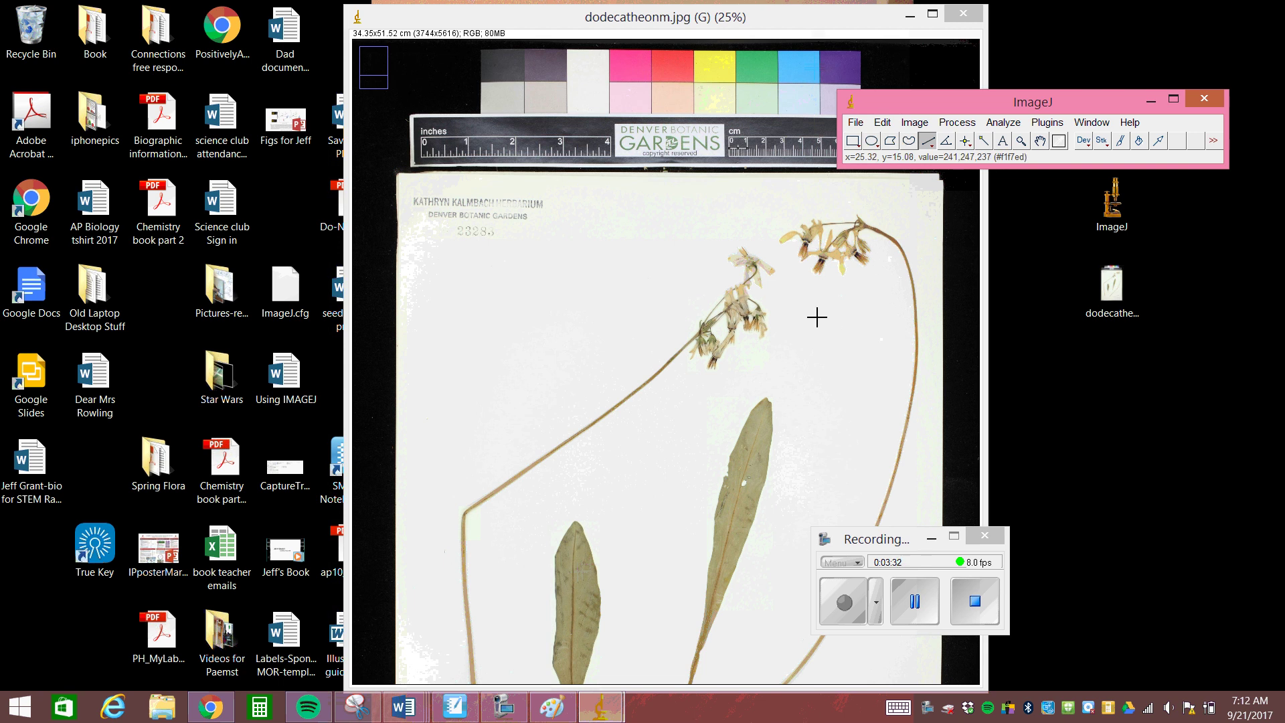
pyautogui.press('-')
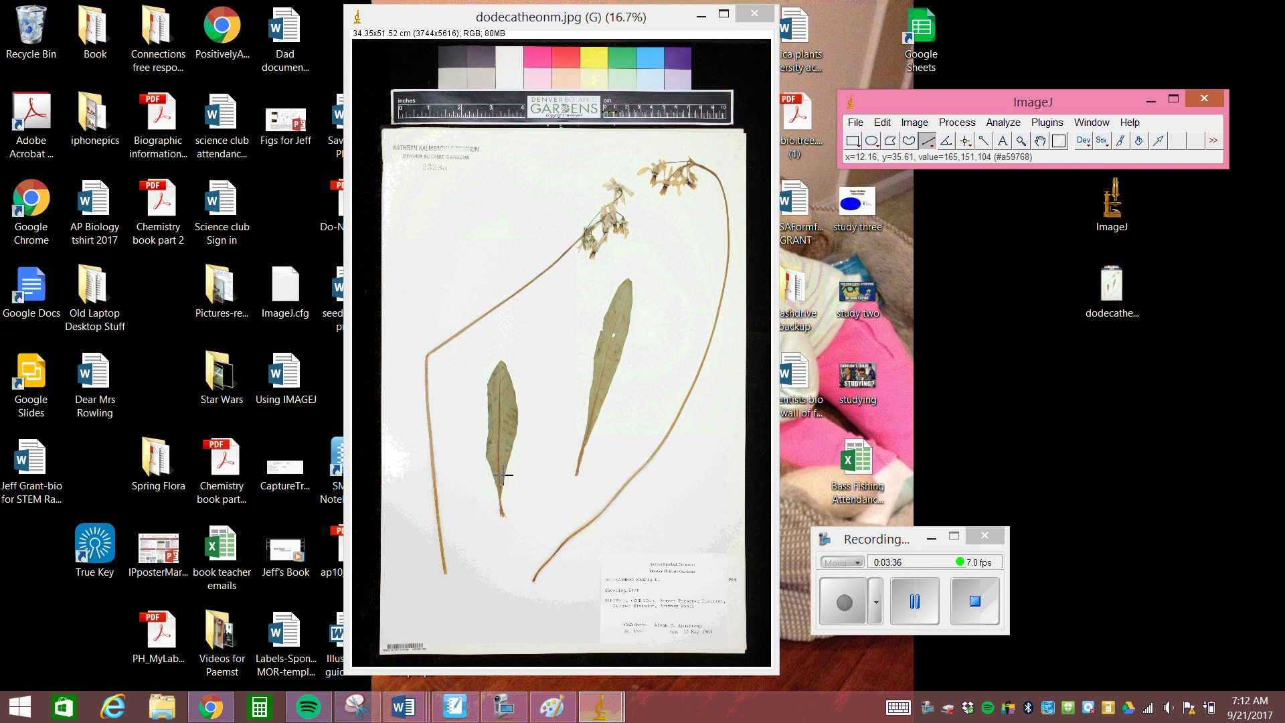
pyautogui.click(1021, 142)
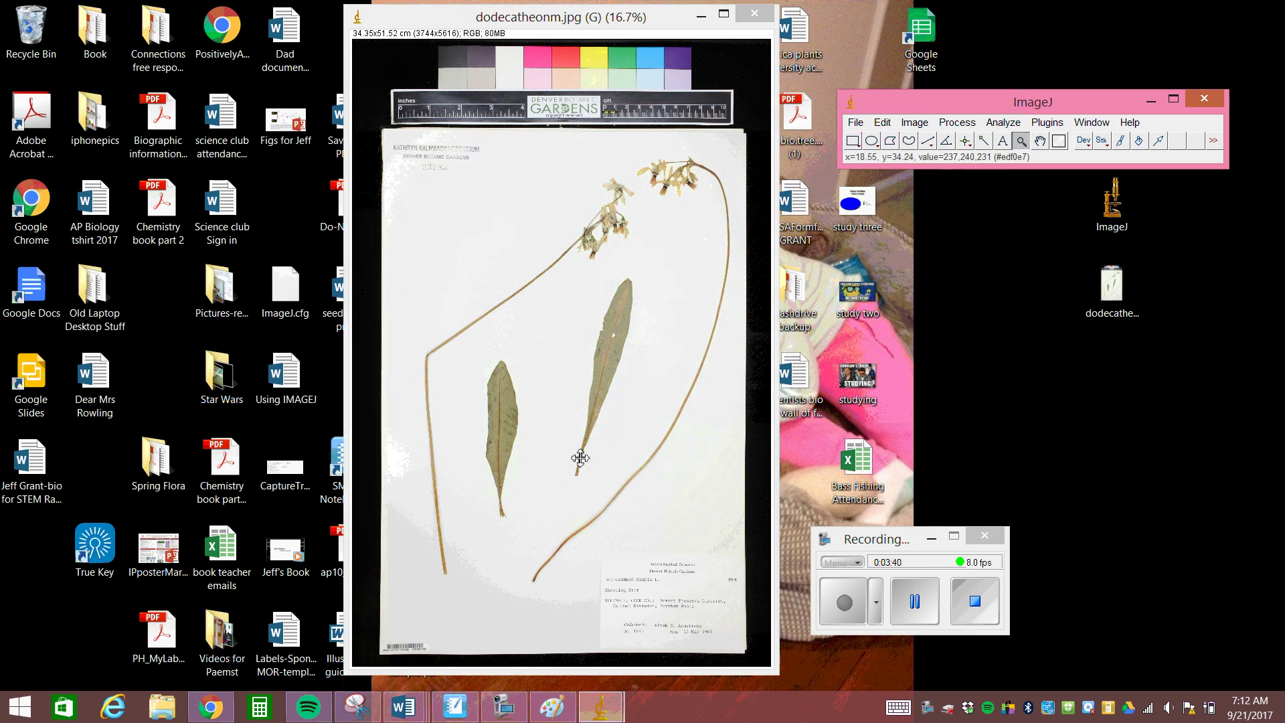
pyautogui.click(501, 437)
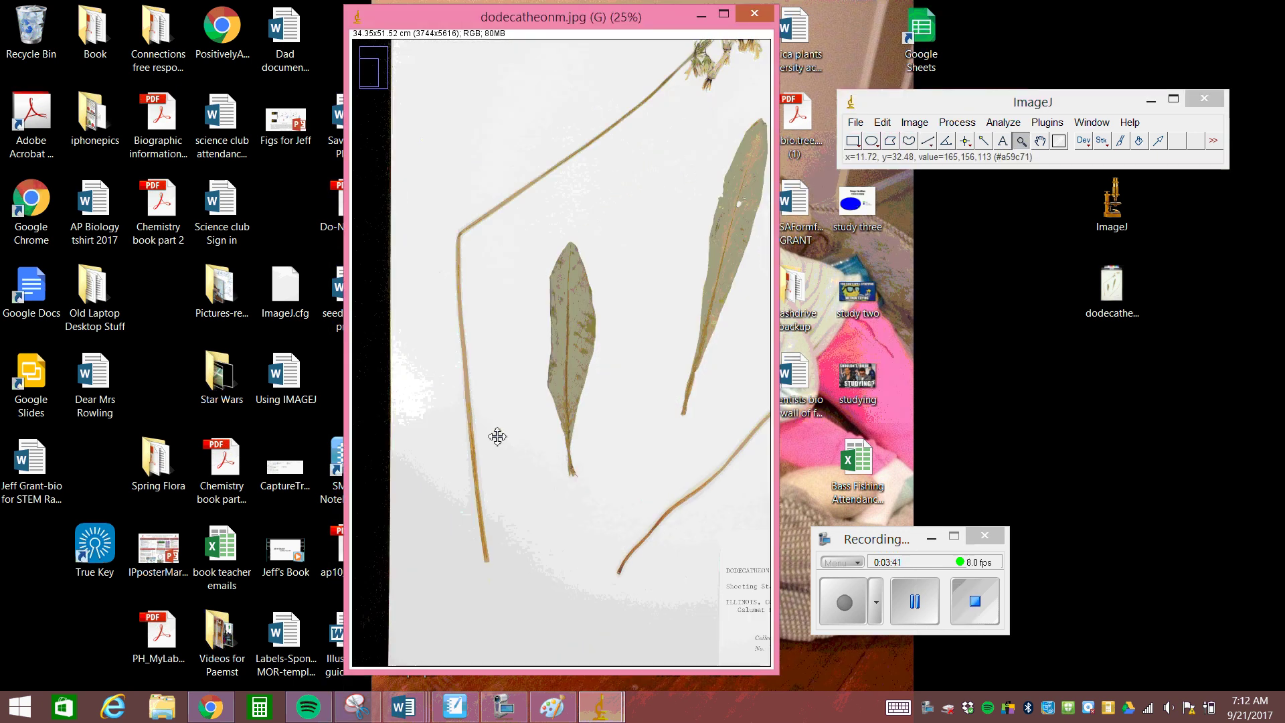
pyautogui.click(564, 341)
pyautogui.click(564, 341)
pyautogui.click(563, 339)
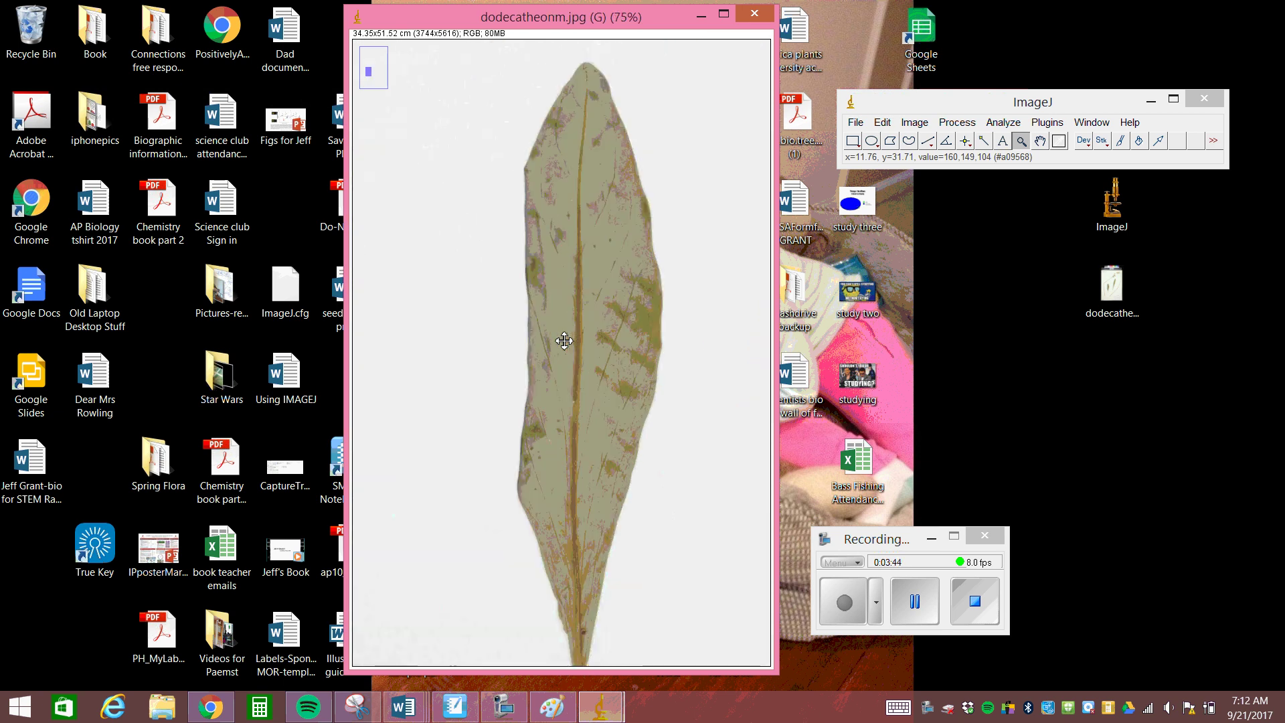
pyautogui.rightClick(627, 411)
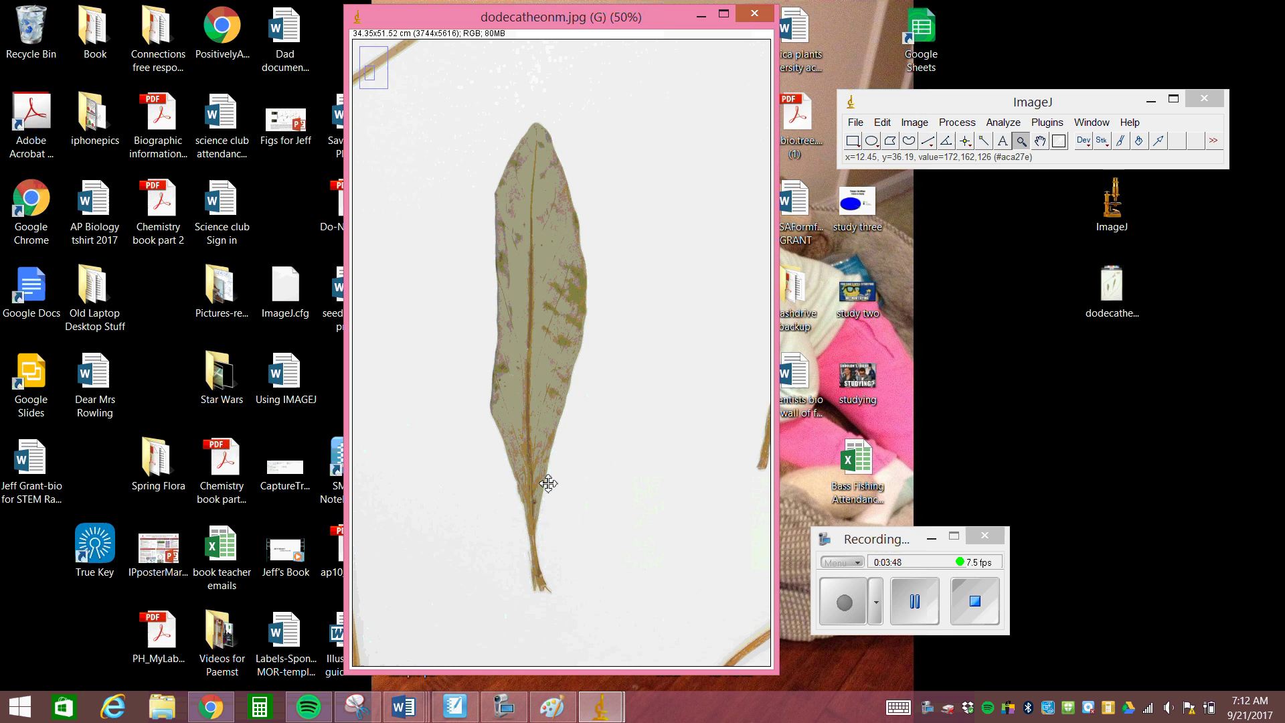
# Measure a straight base-to-tip line on the left leaf (12.789 cm), then close Results unsaved.
pyautogui.click(929, 143)
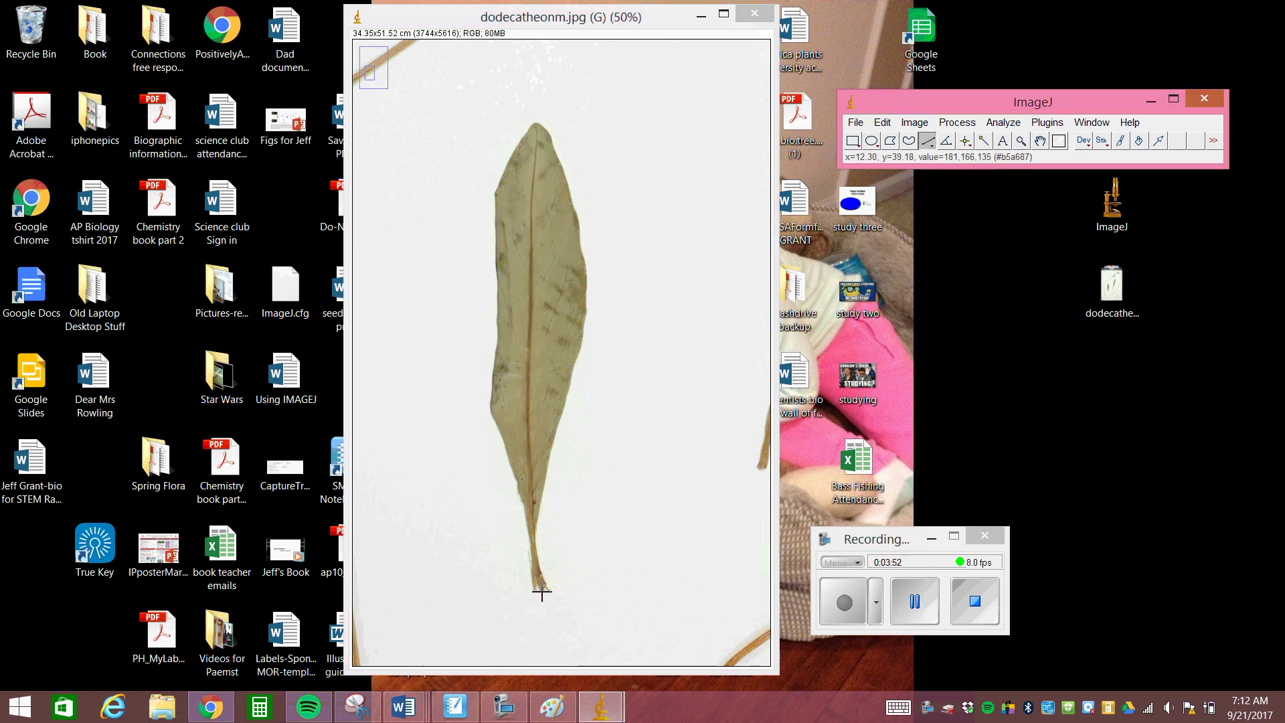
pyautogui.moveTo(540, 589); pyautogui.dragTo(538, 124)
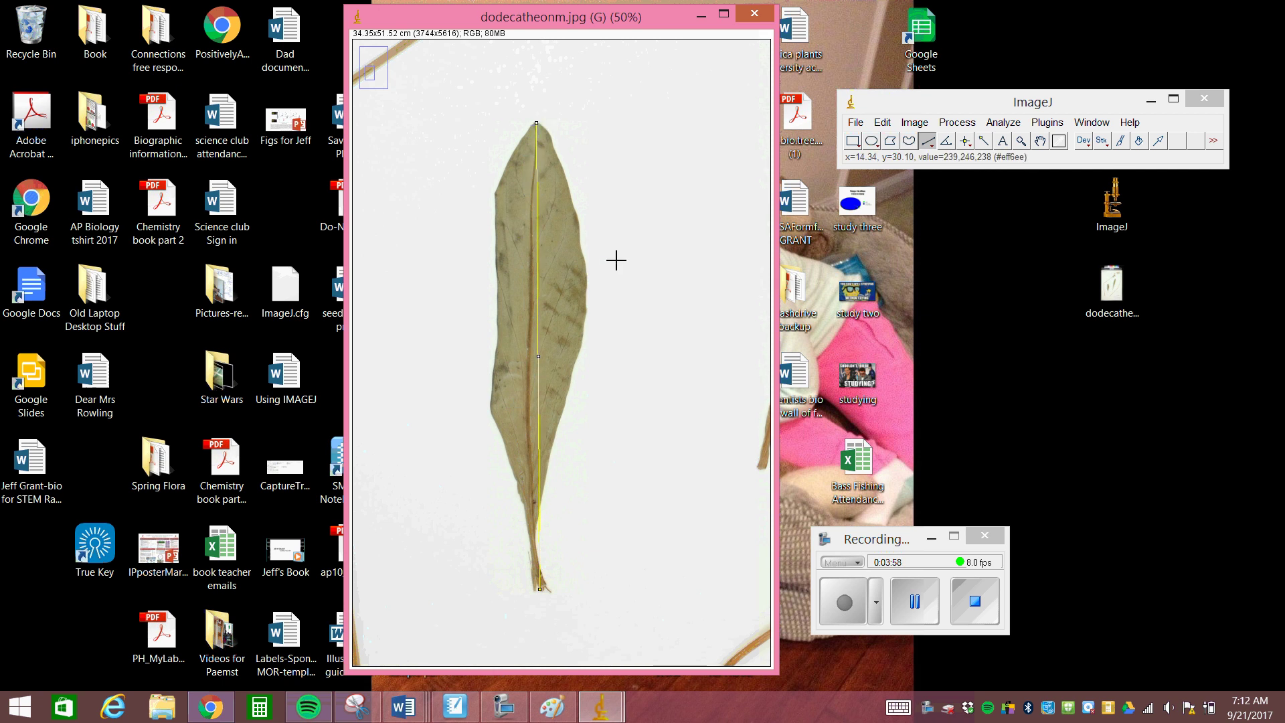
pyautogui.click(1004, 123)
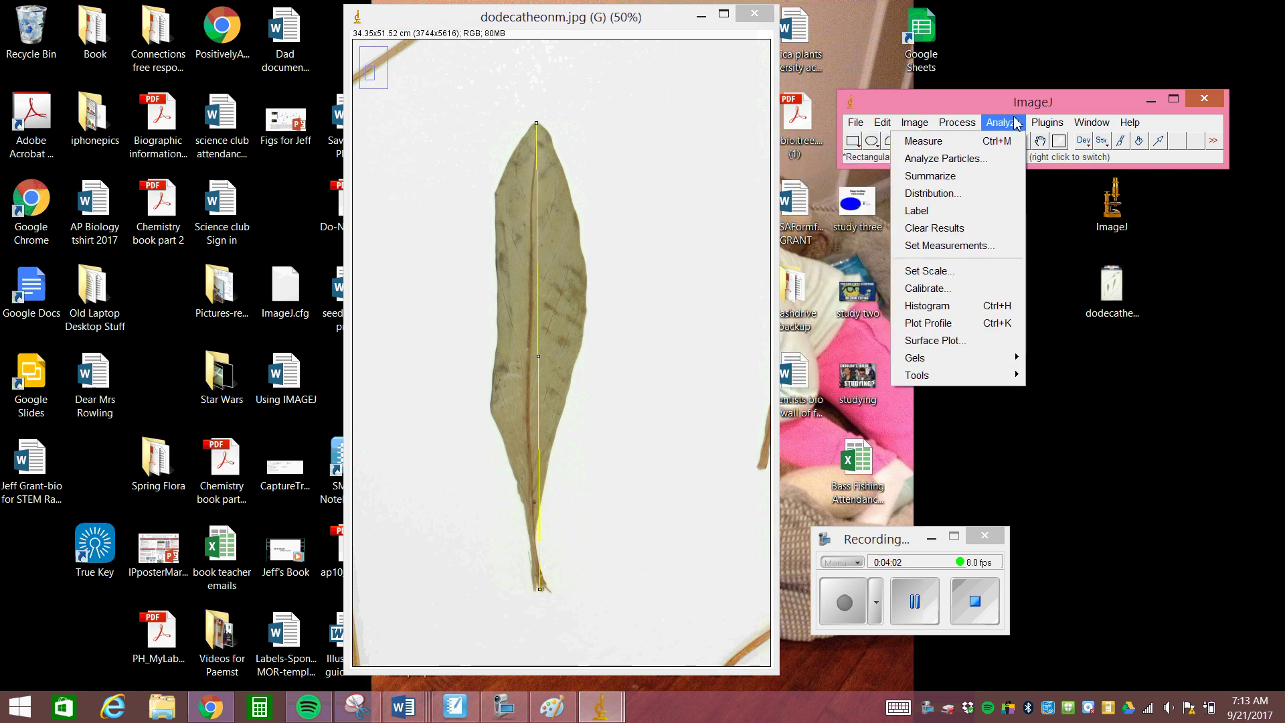
pyautogui.click(998, 142)
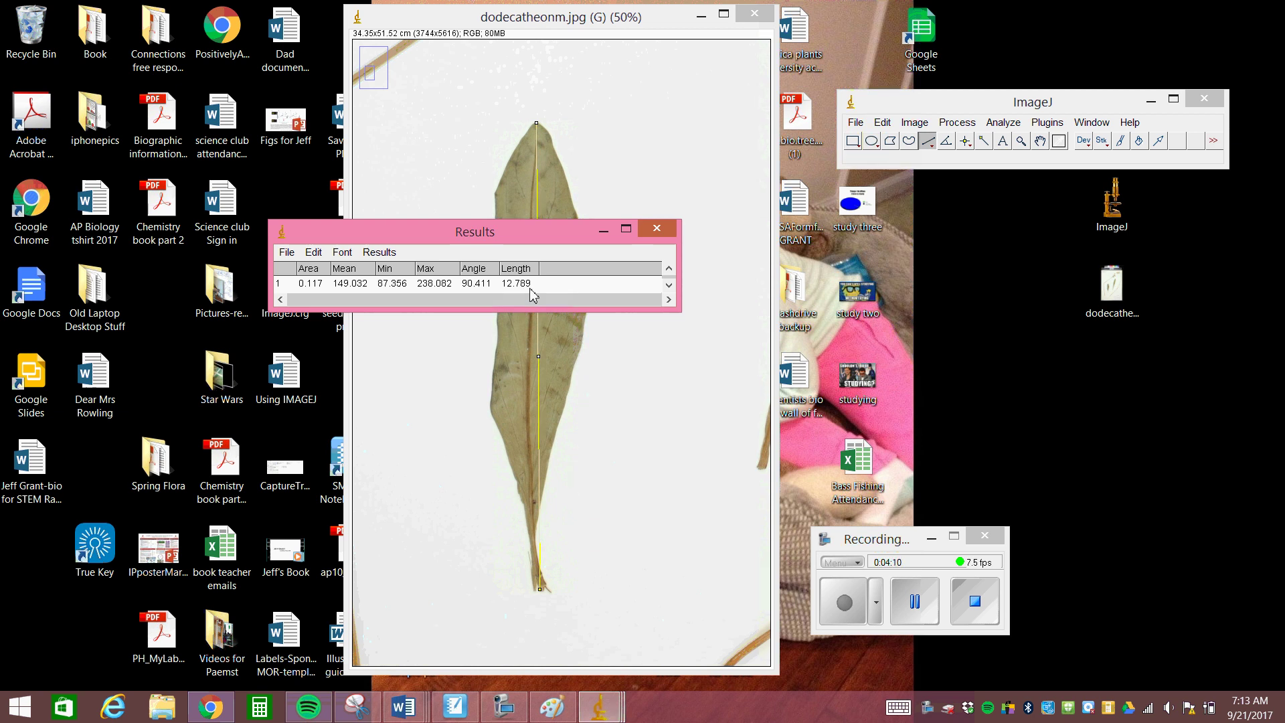
pyautogui.click(661, 231)
pyautogui.click(635, 218)
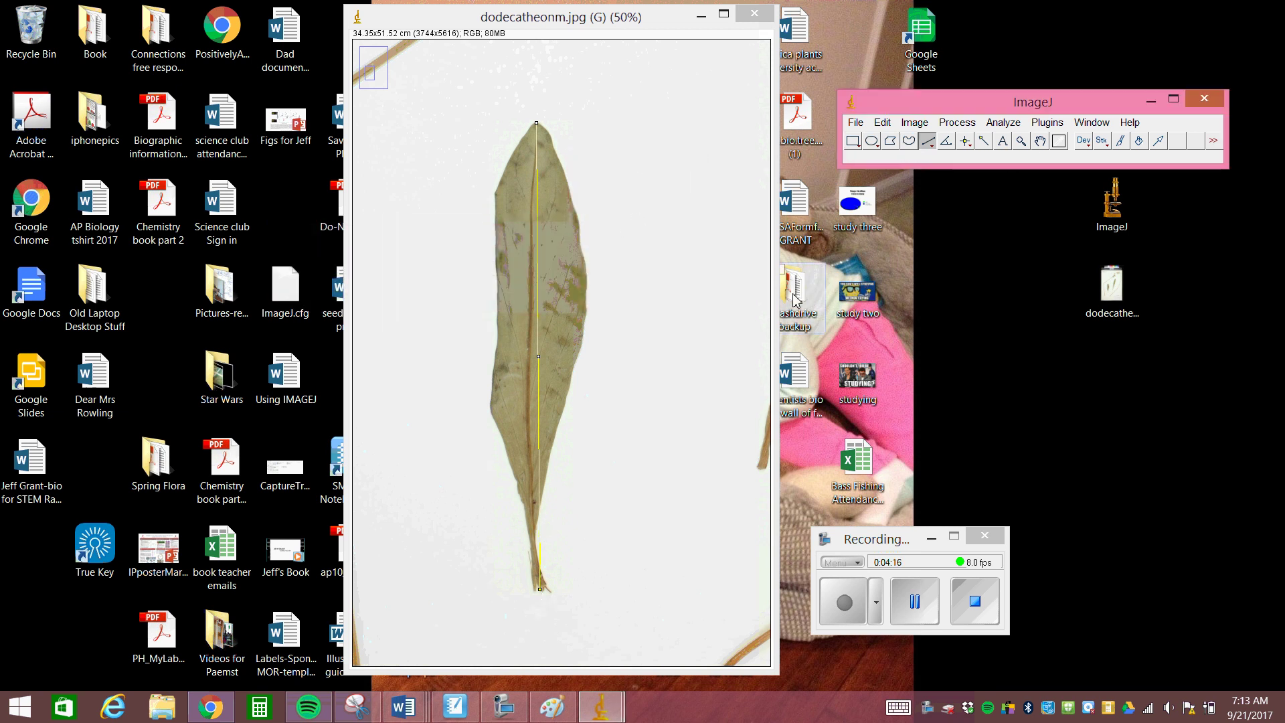
# Trace the left leaf's curving midrib from base to tip with the Segmented Line tool.
pyautogui.rightClick(934, 148)
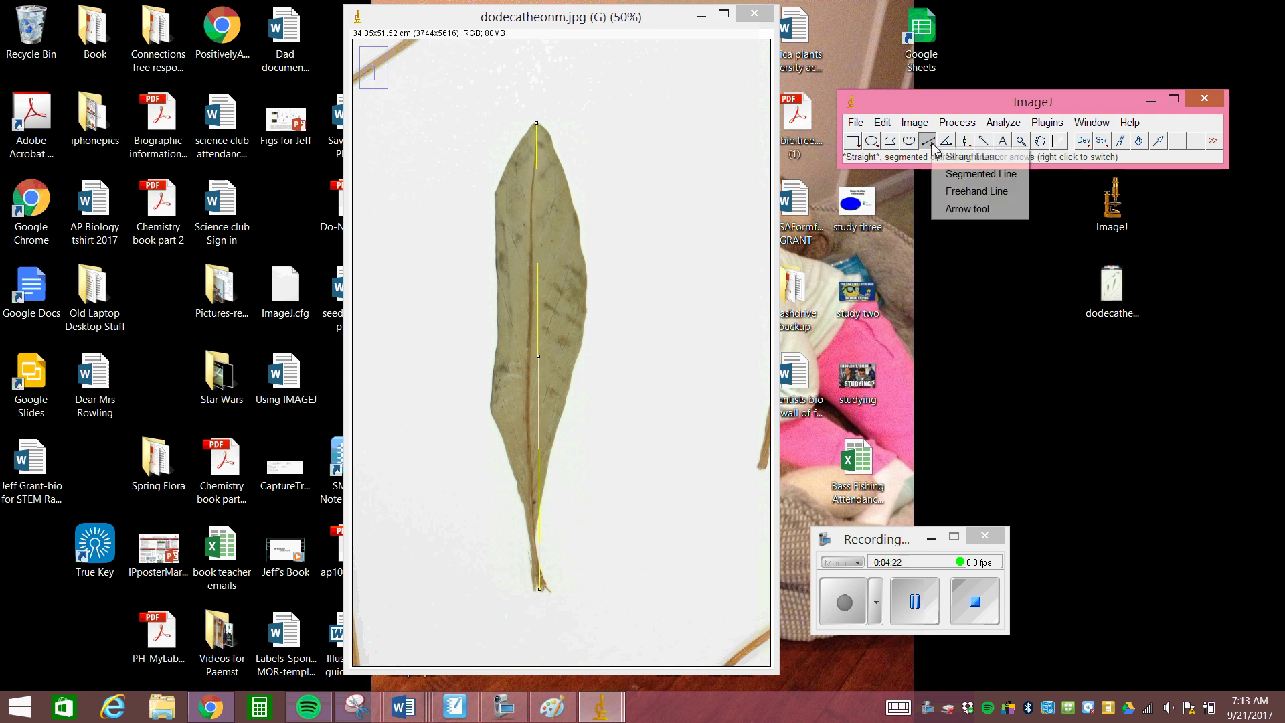
pyautogui.click(951, 177)
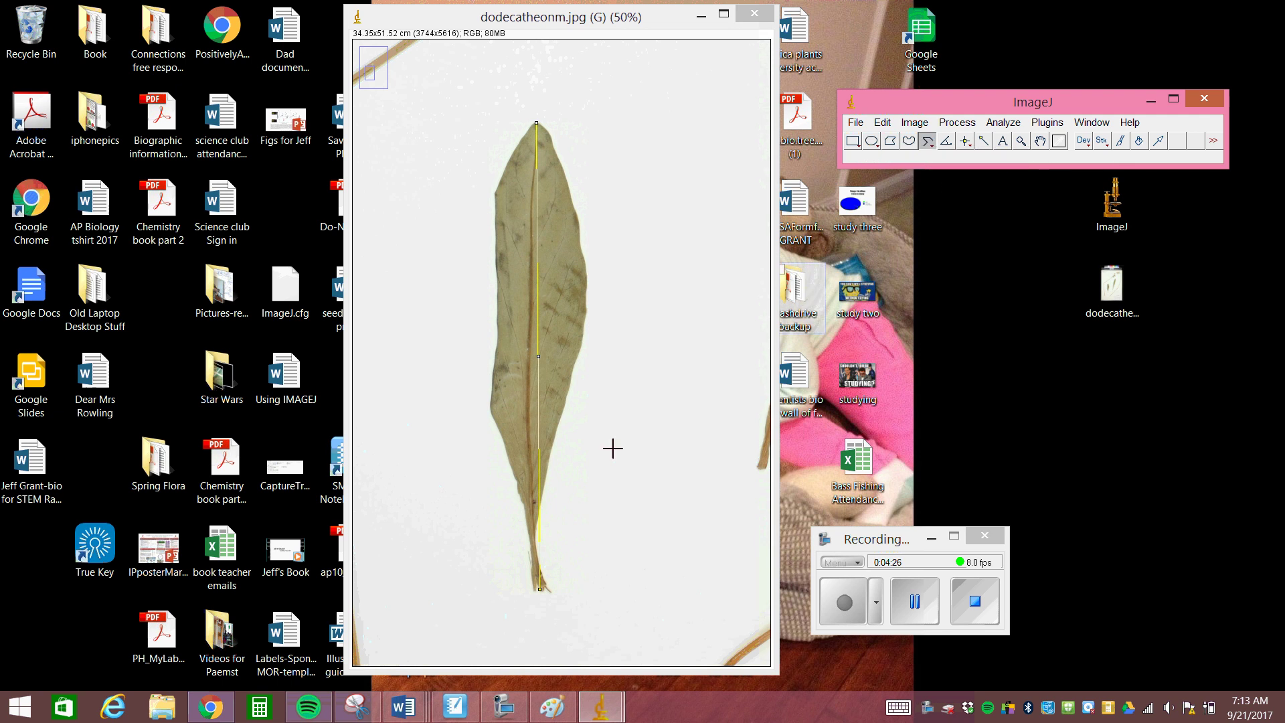
pyautogui.click(539, 584)
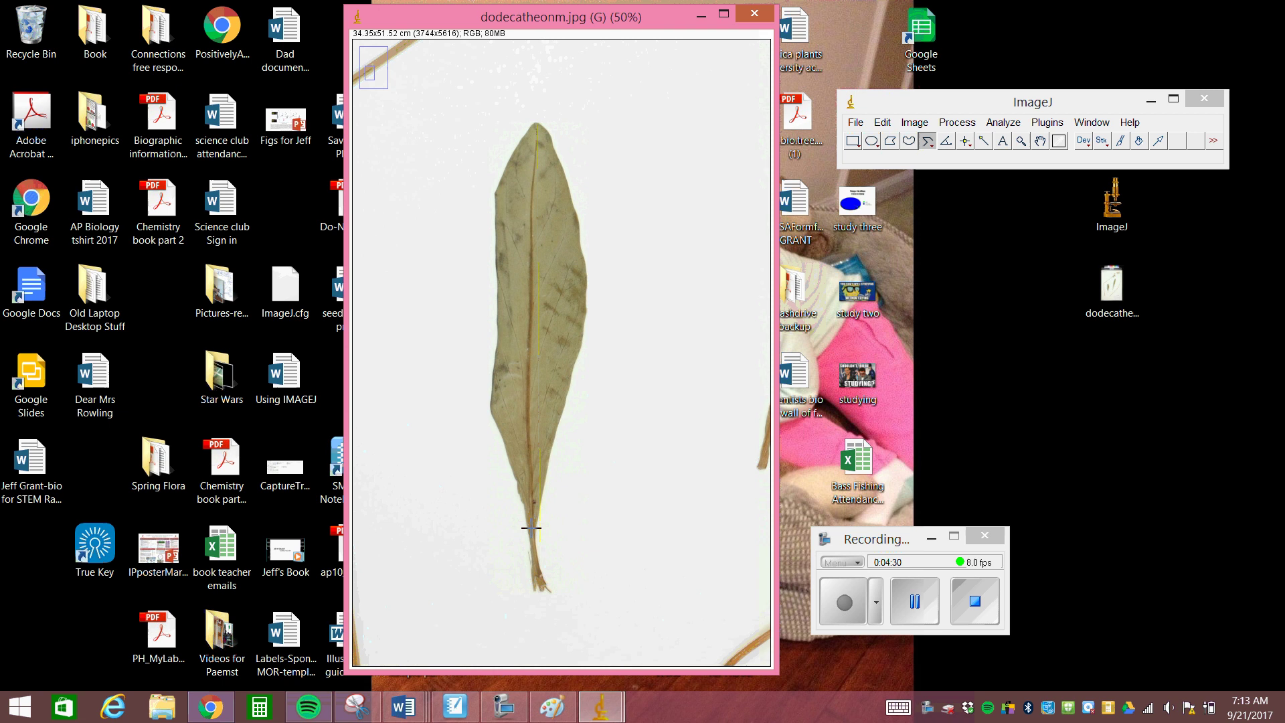
pyautogui.click(542, 585)
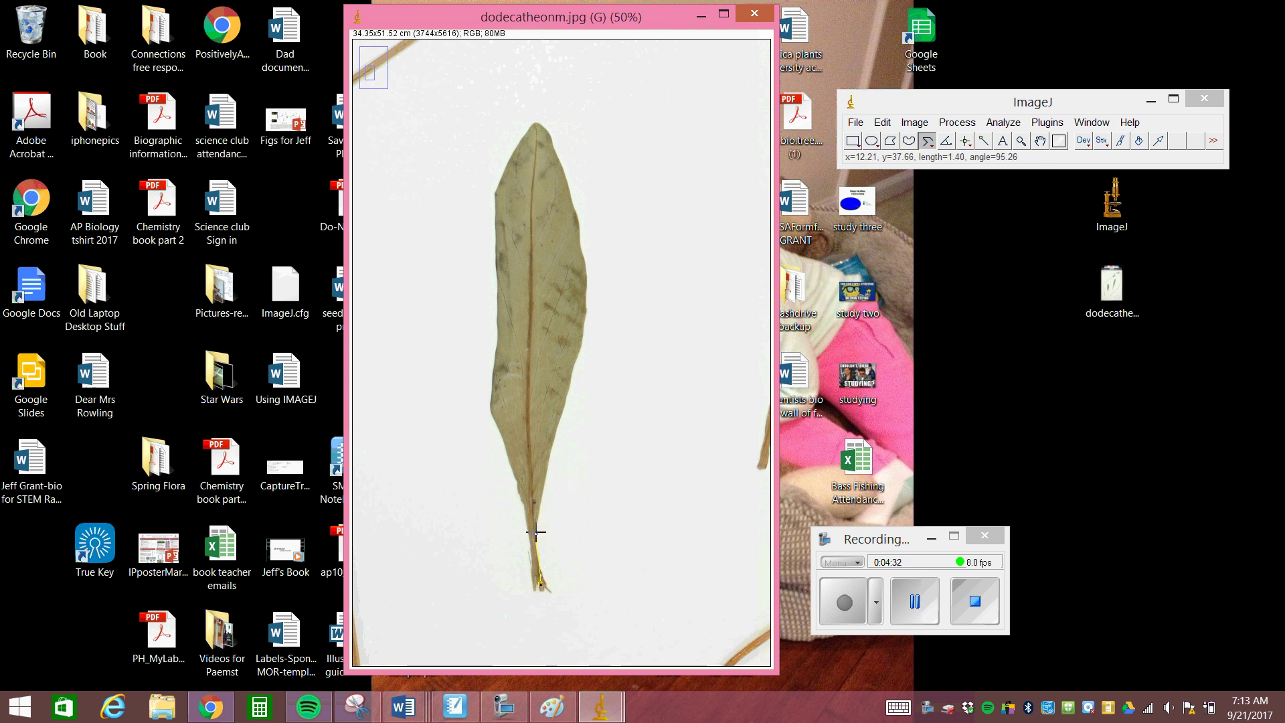
pyautogui.click(531, 526)
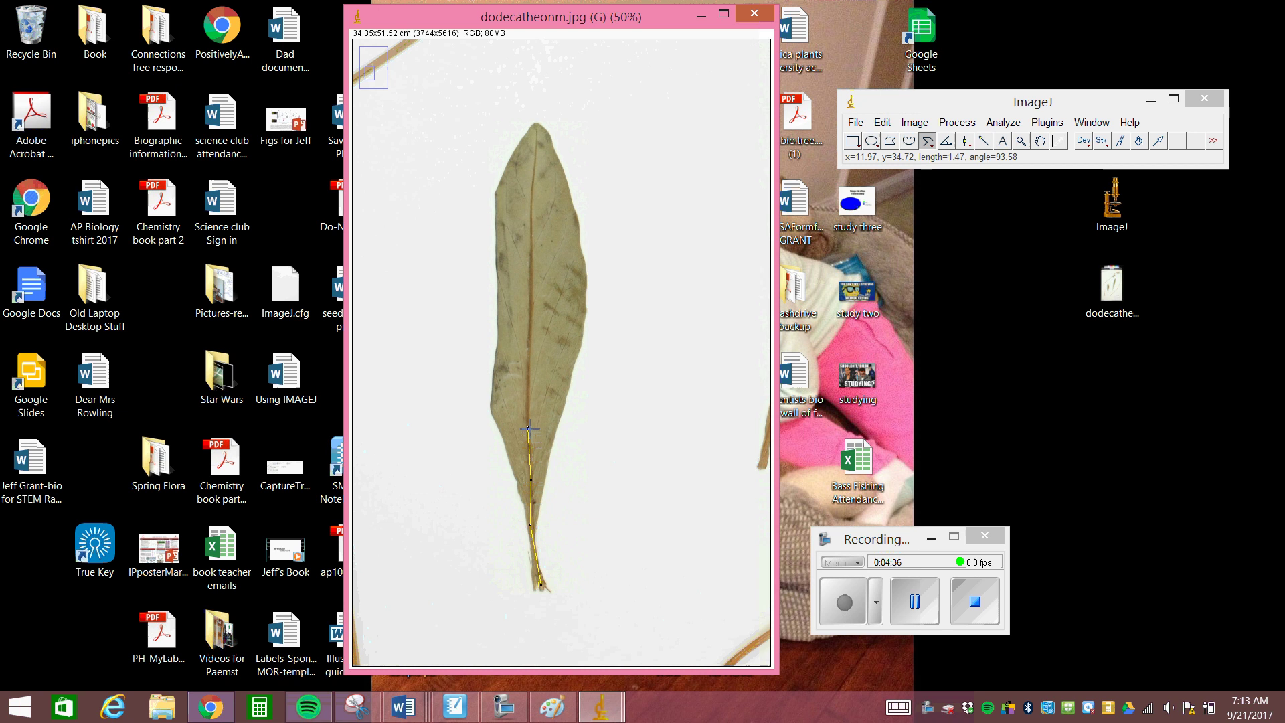
pyautogui.click(528, 379)
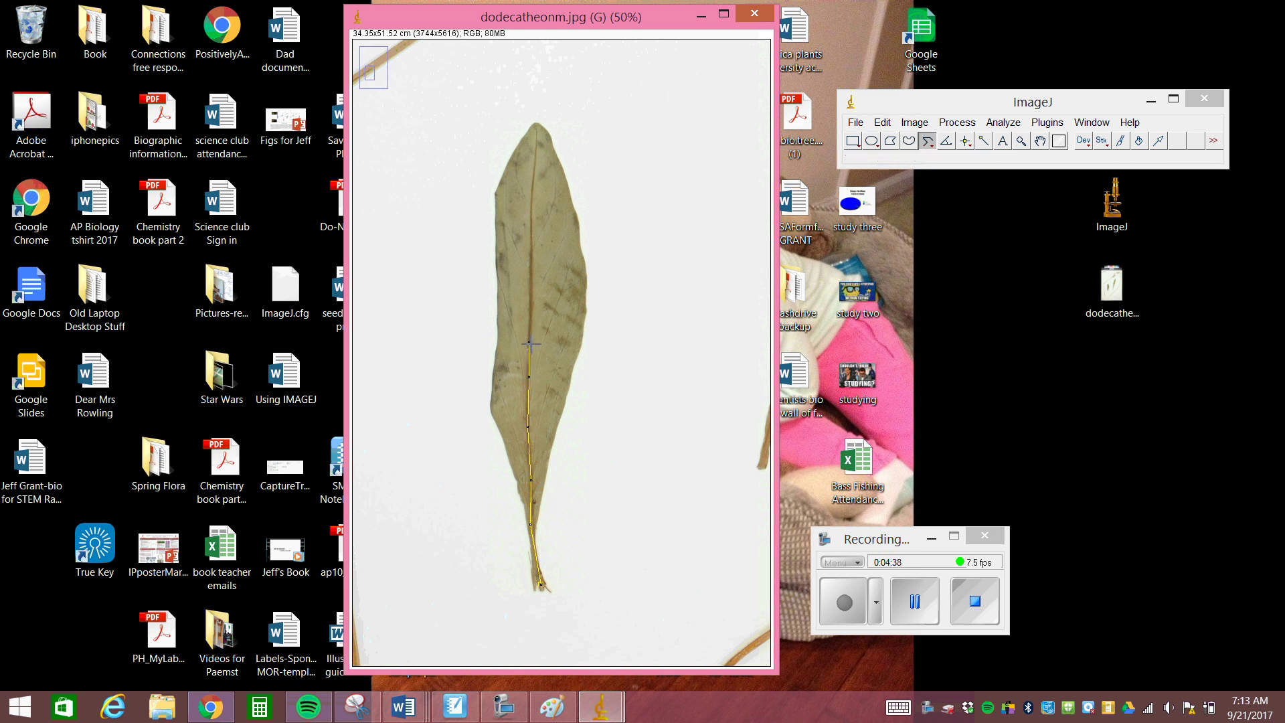
pyautogui.click(531, 289)
pyautogui.click(530, 227)
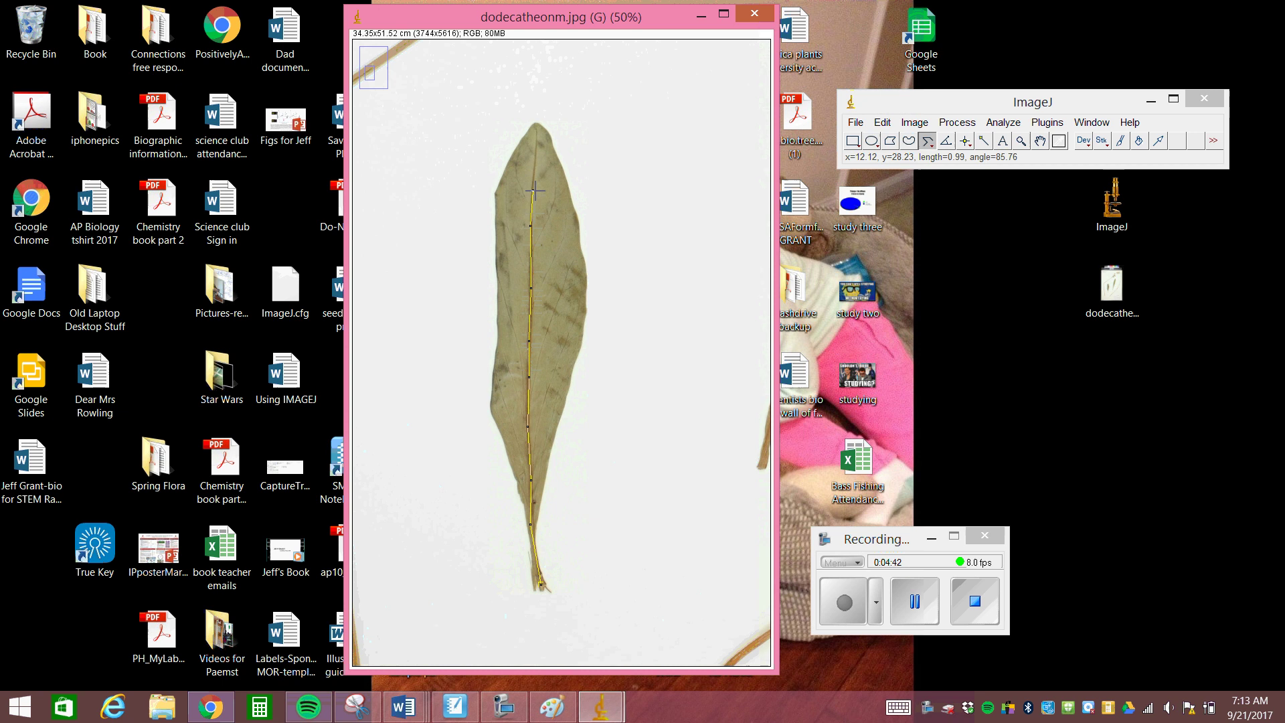
pyautogui.click(534, 186)
pyautogui.click(537, 155)
pyautogui.click(537, 123)
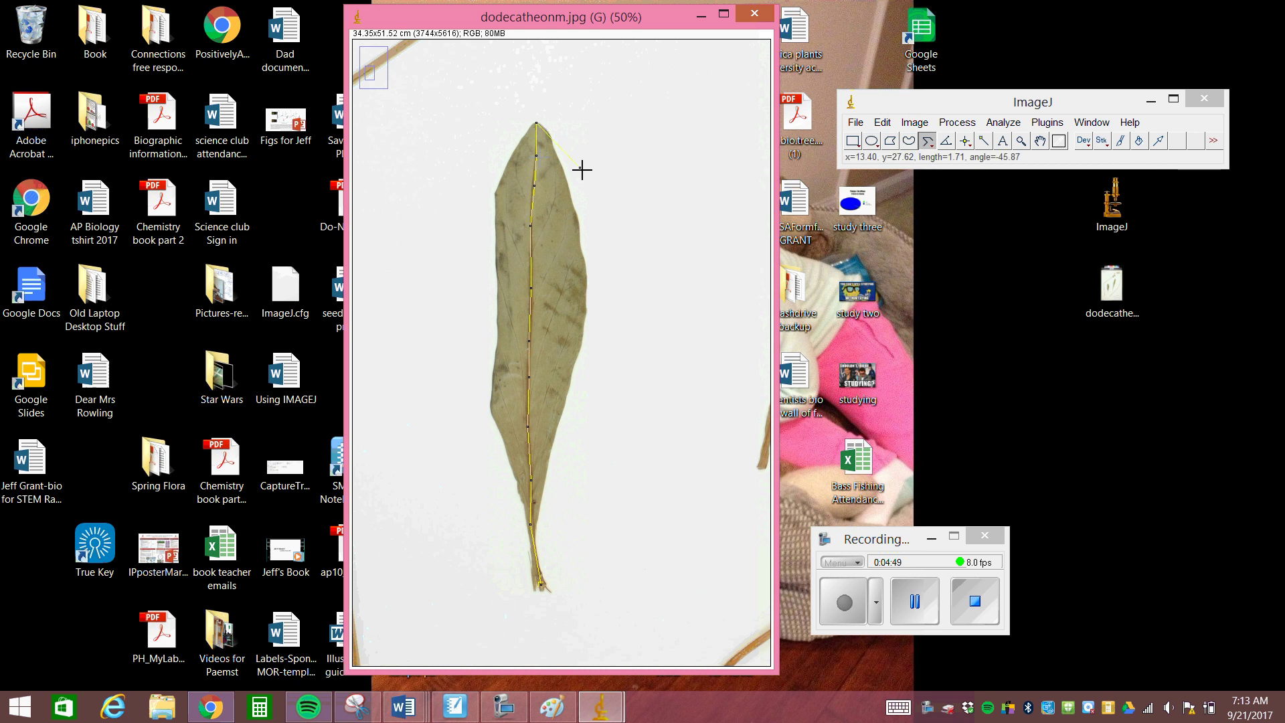
pyautogui.doubleClick(539, 124)
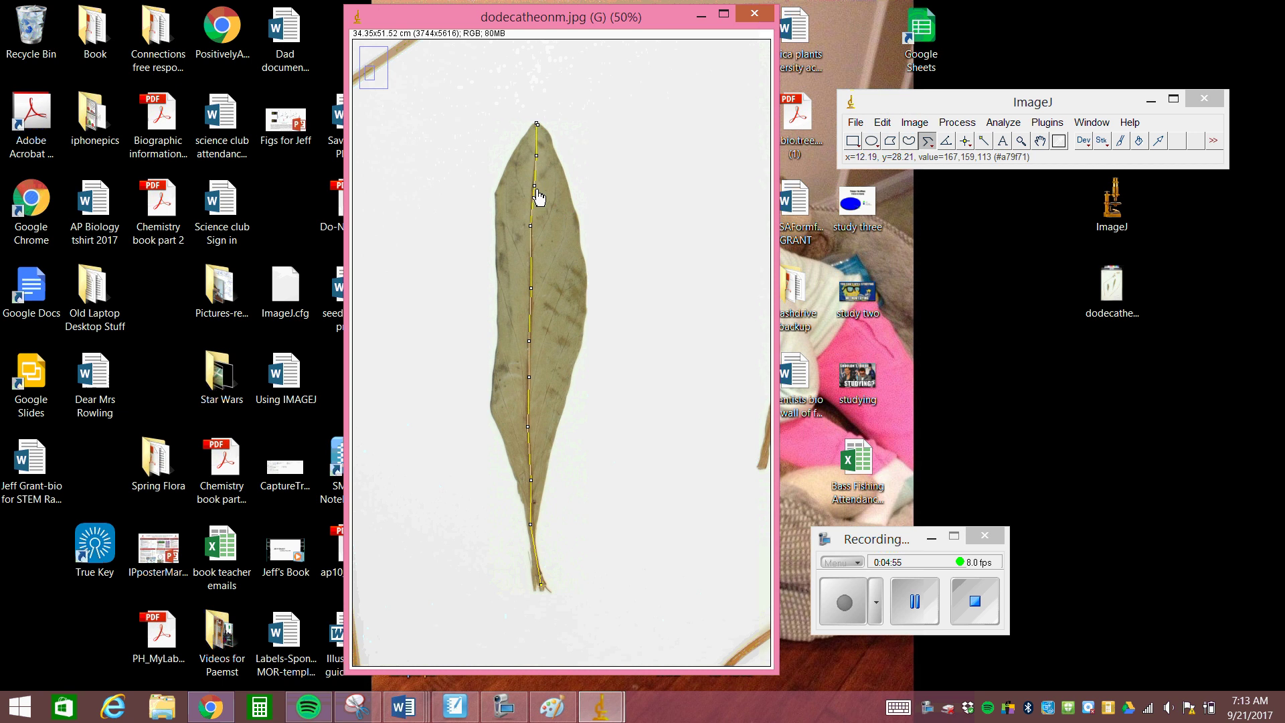
# Measure the segmented midrib line at 12.764 cm, then close the Results without saving.
pyautogui.click(1004, 123)
pyautogui.click(994, 136)
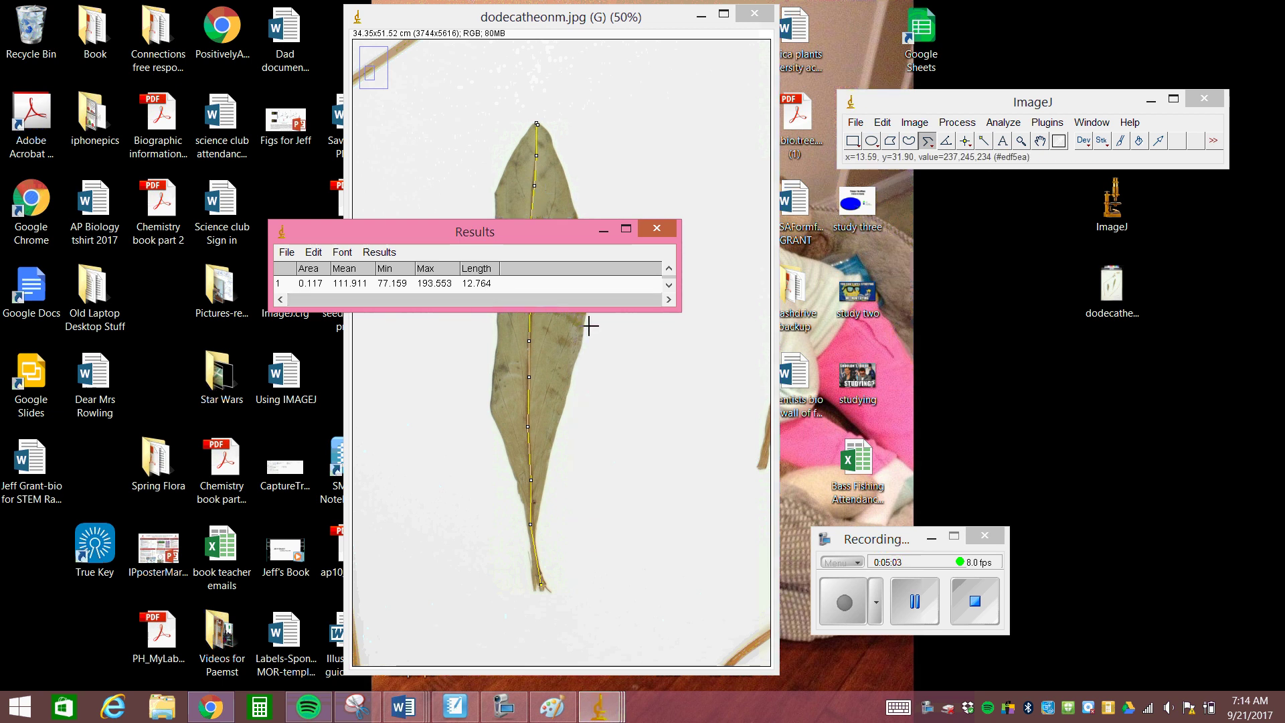
pyautogui.click(656, 229)
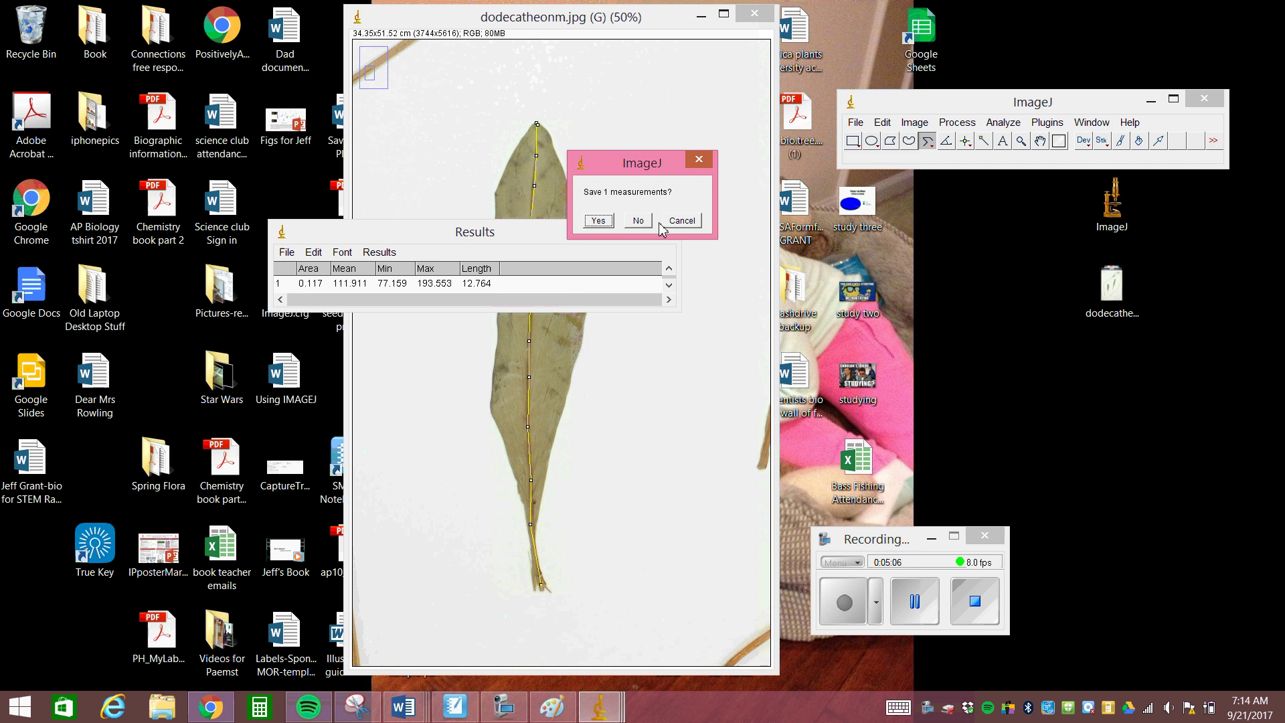
pyautogui.click(638, 222)
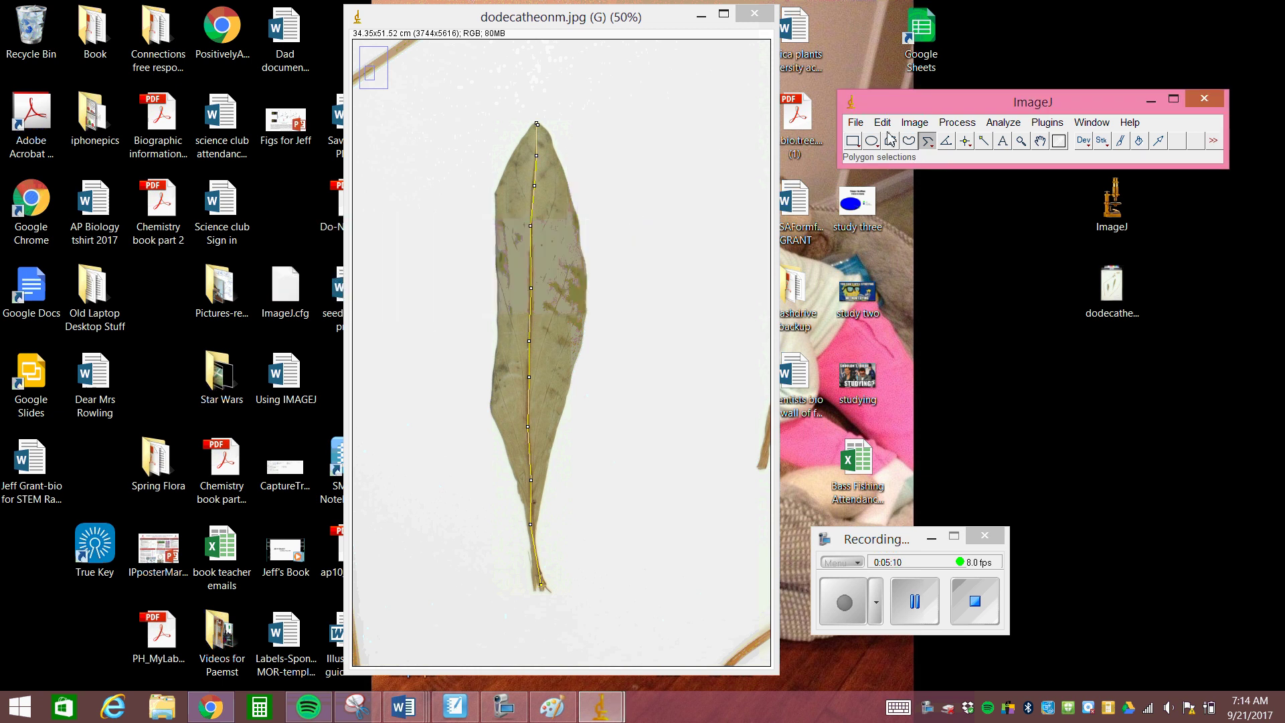
# Pan the image with the Hand tool to bring the upper specimen and flower cluster into view.
pyautogui.click(1038, 141)
pyautogui.moveTo(492, 268); pyautogui.dragTo(613, 72)
pyautogui.moveTo(556, 351); pyautogui.dragTo(558, 686)
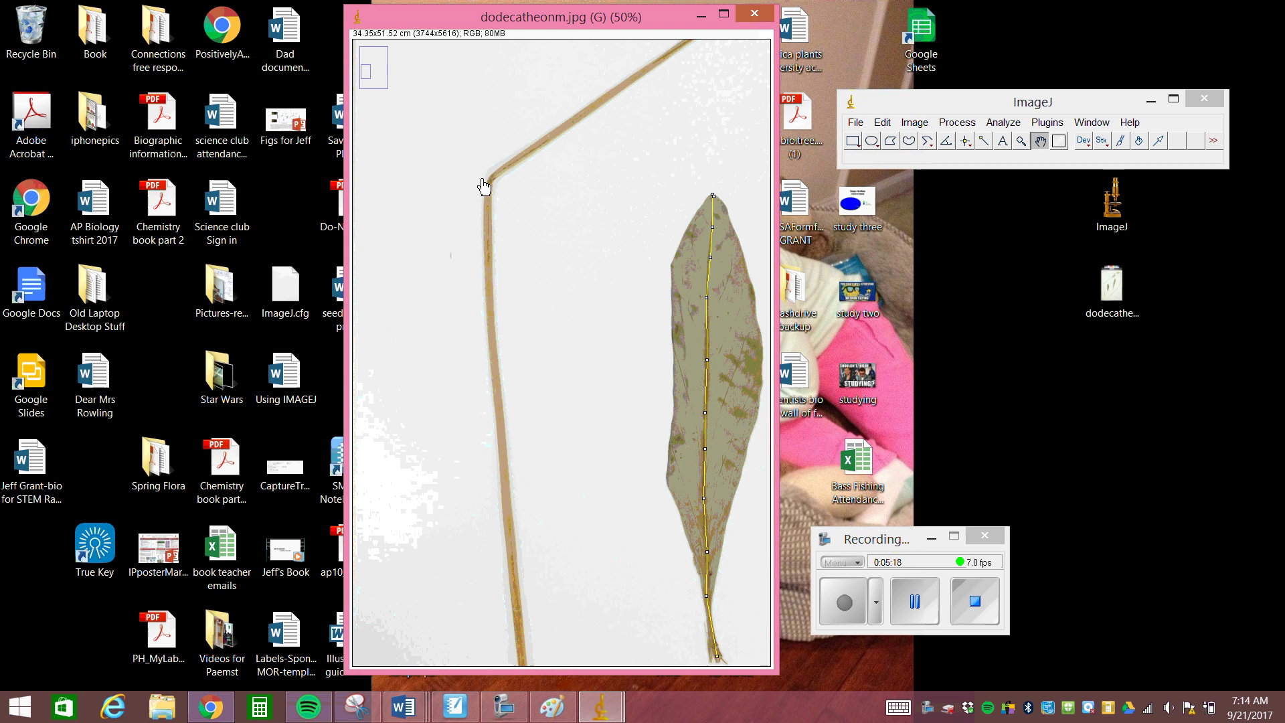
pyautogui.moveTo(584, 145)
pyautogui.mouseDown()
pyautogui.moveTo(442, 336)
pyautogui.moveTo(314, 435)
pyautogui.mouseUp()
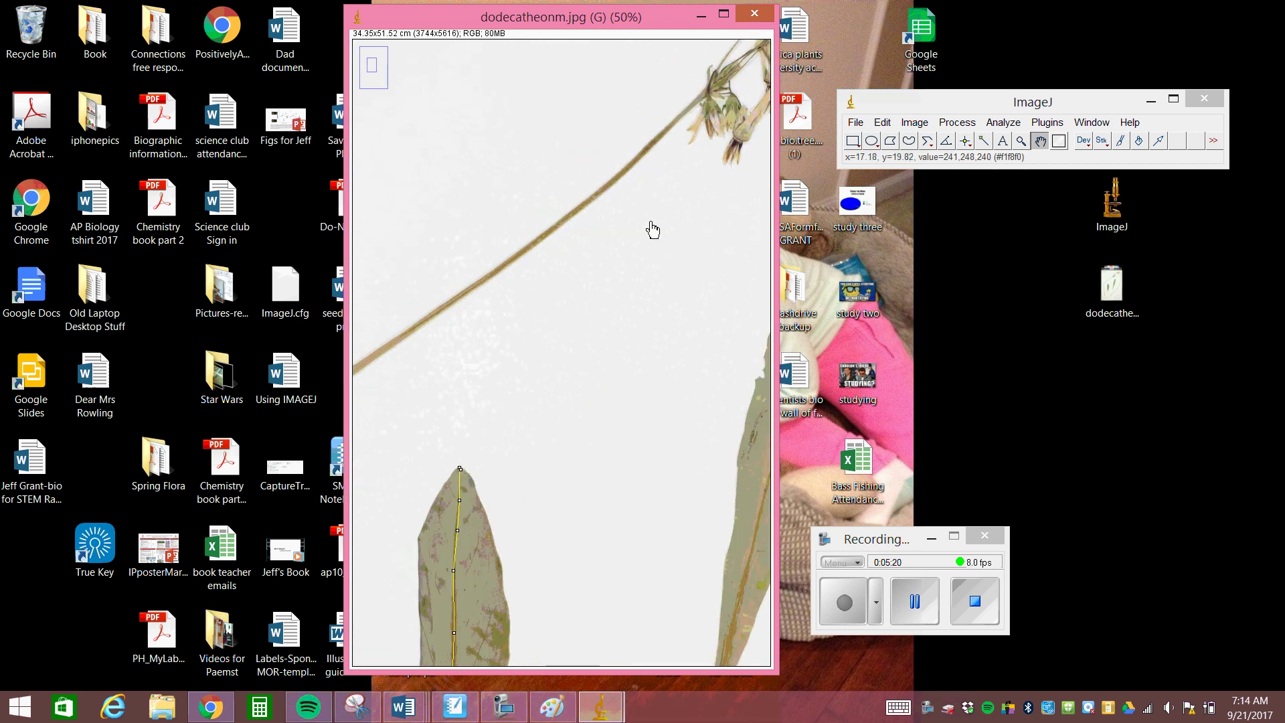
pyautogui.moveTo(651, 229); pyautogui.dragTo(485, 375)
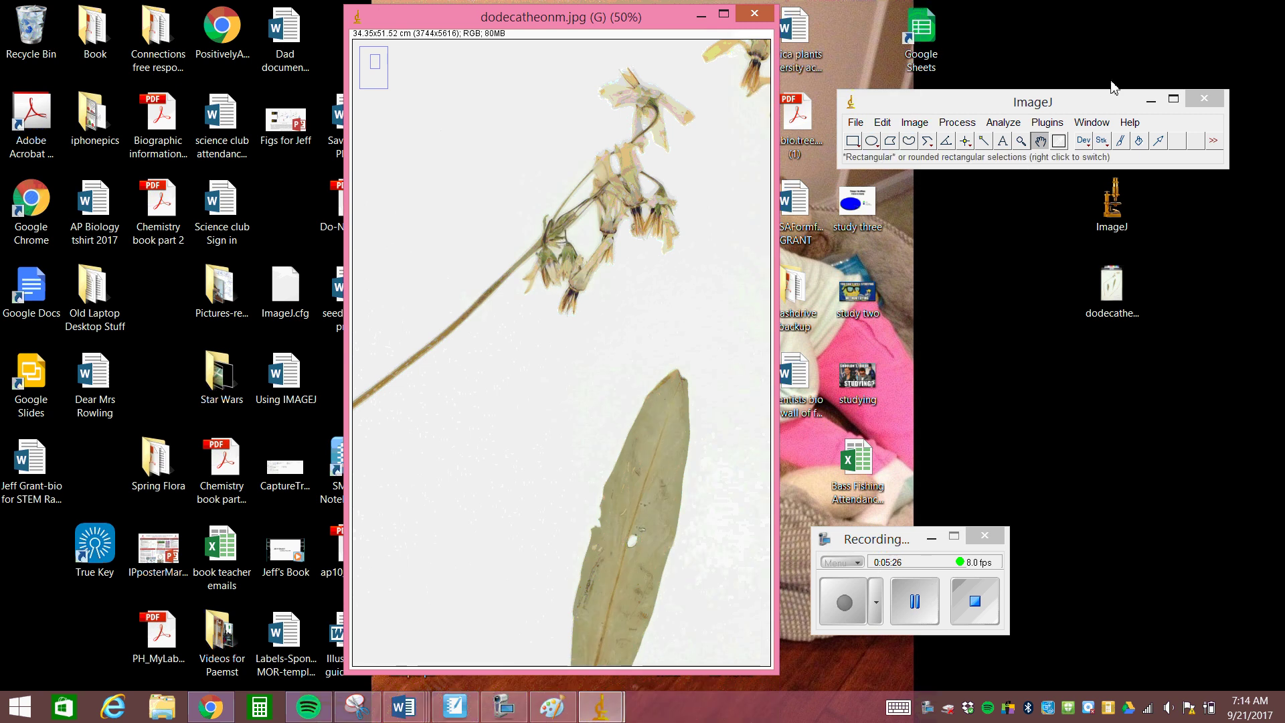
# Zoom in on a single flower, up to 300%.
pyautogui.click(1021, 143)
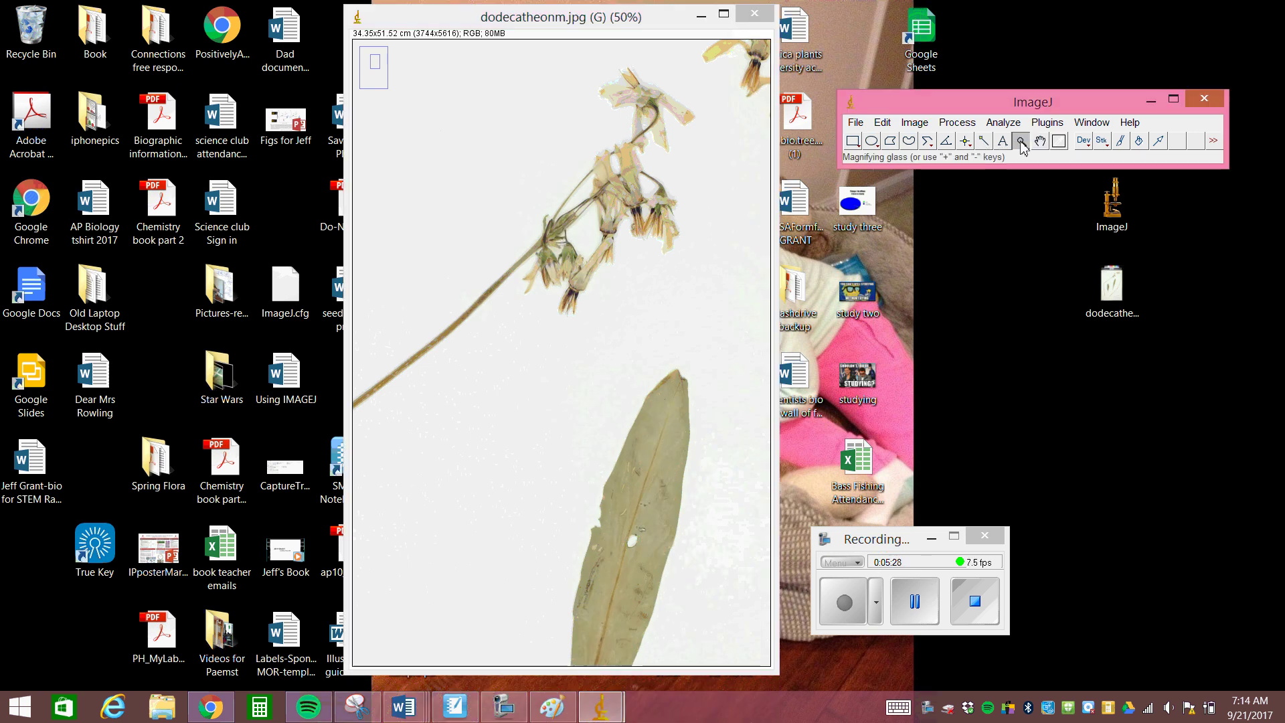
pyautogui.click(584, 299)
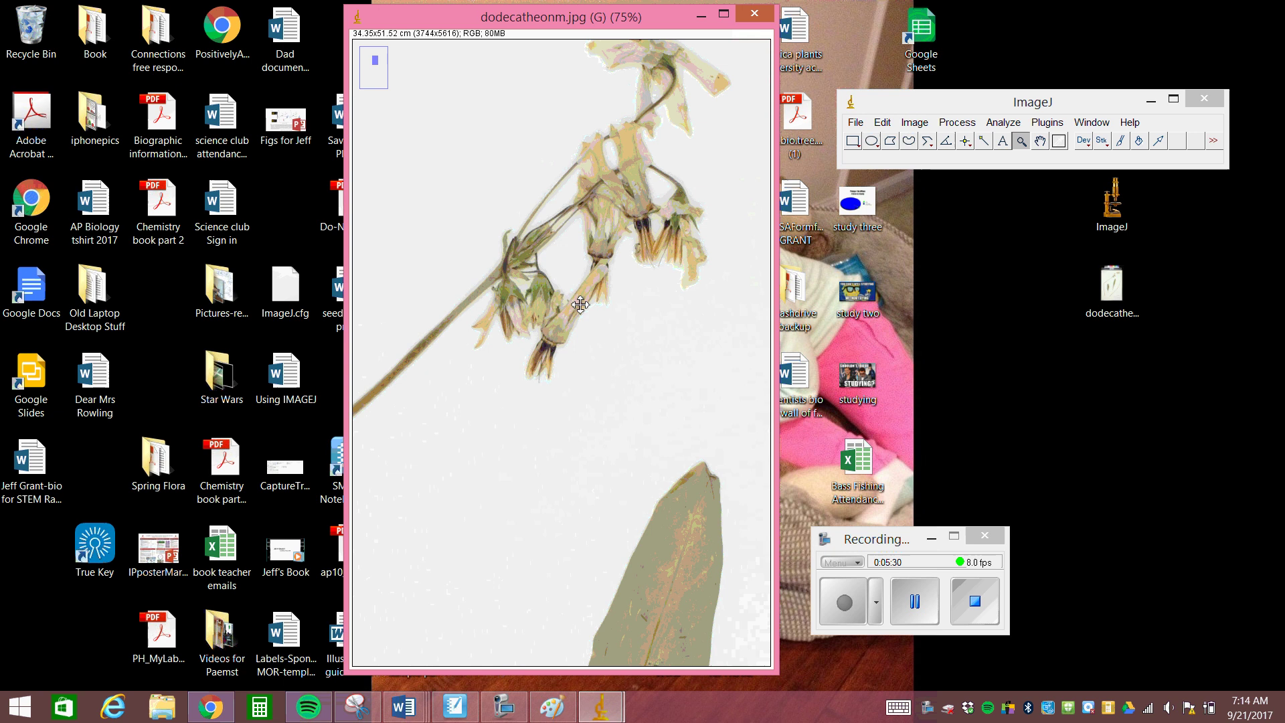
pyautogui.click(539, 356)
pyautogui.click(566, 359)
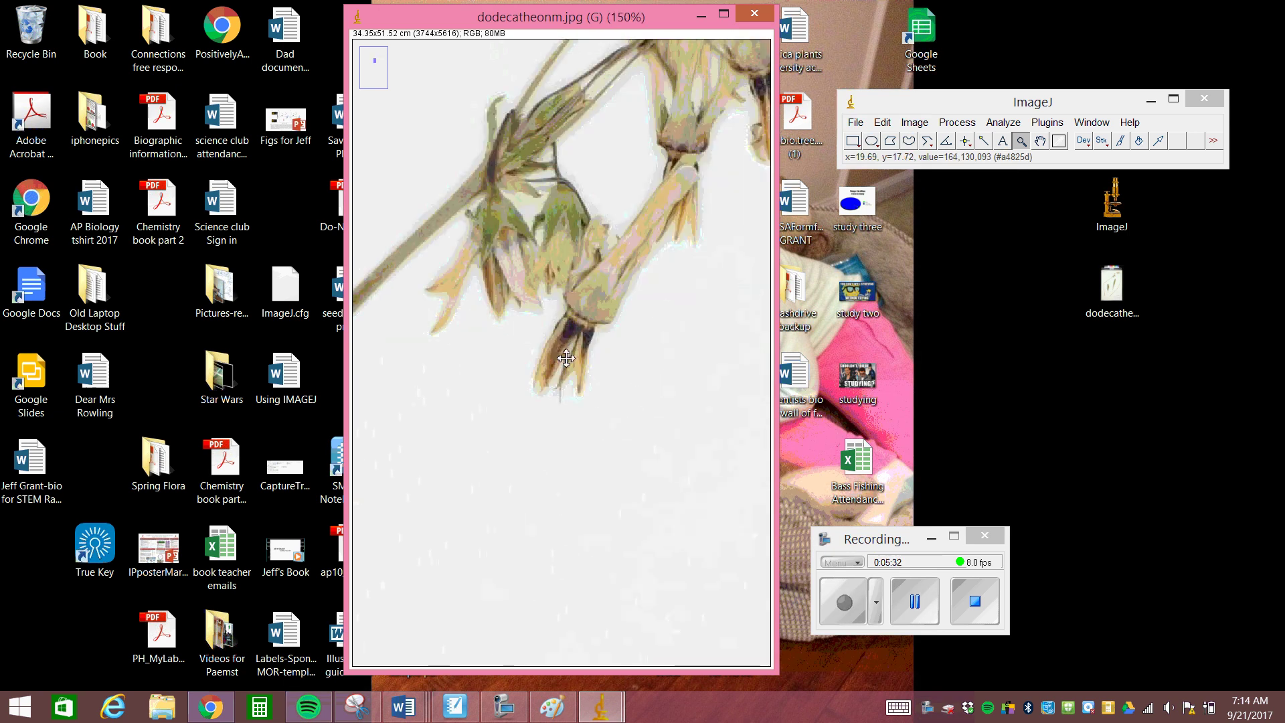
pyautogui.click(566, 359)
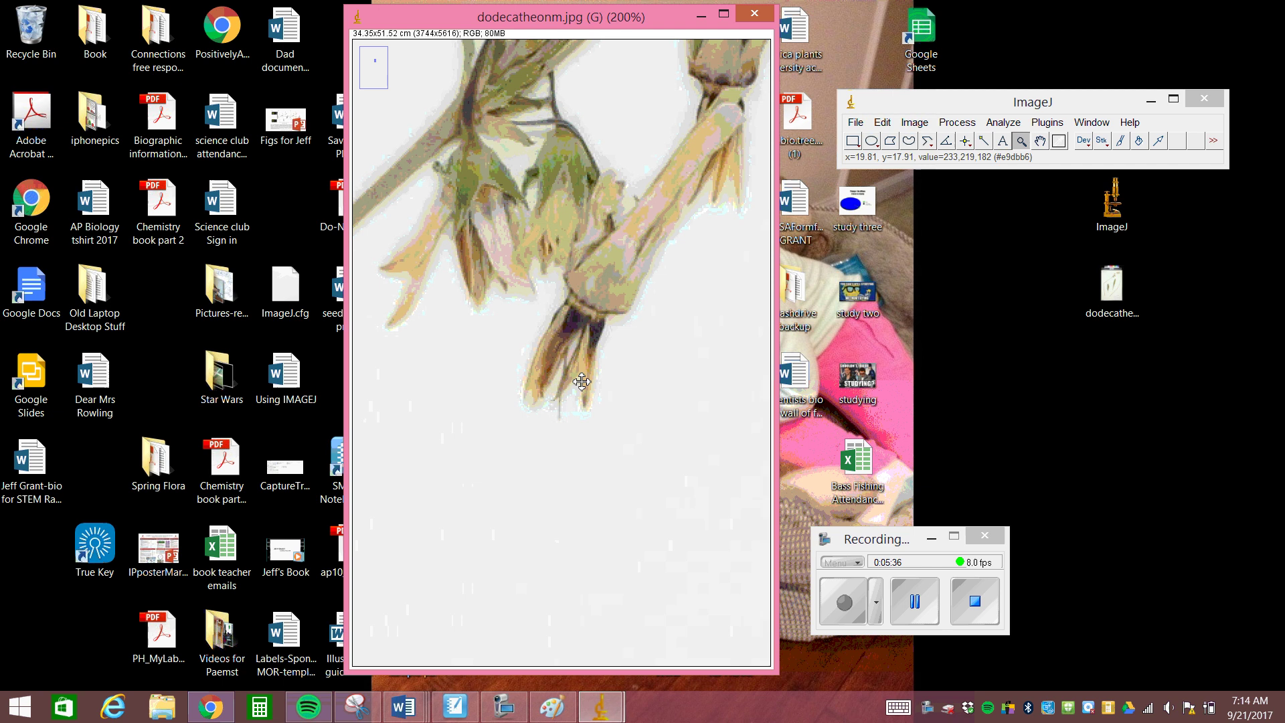
pyautogui.click(694, 235)
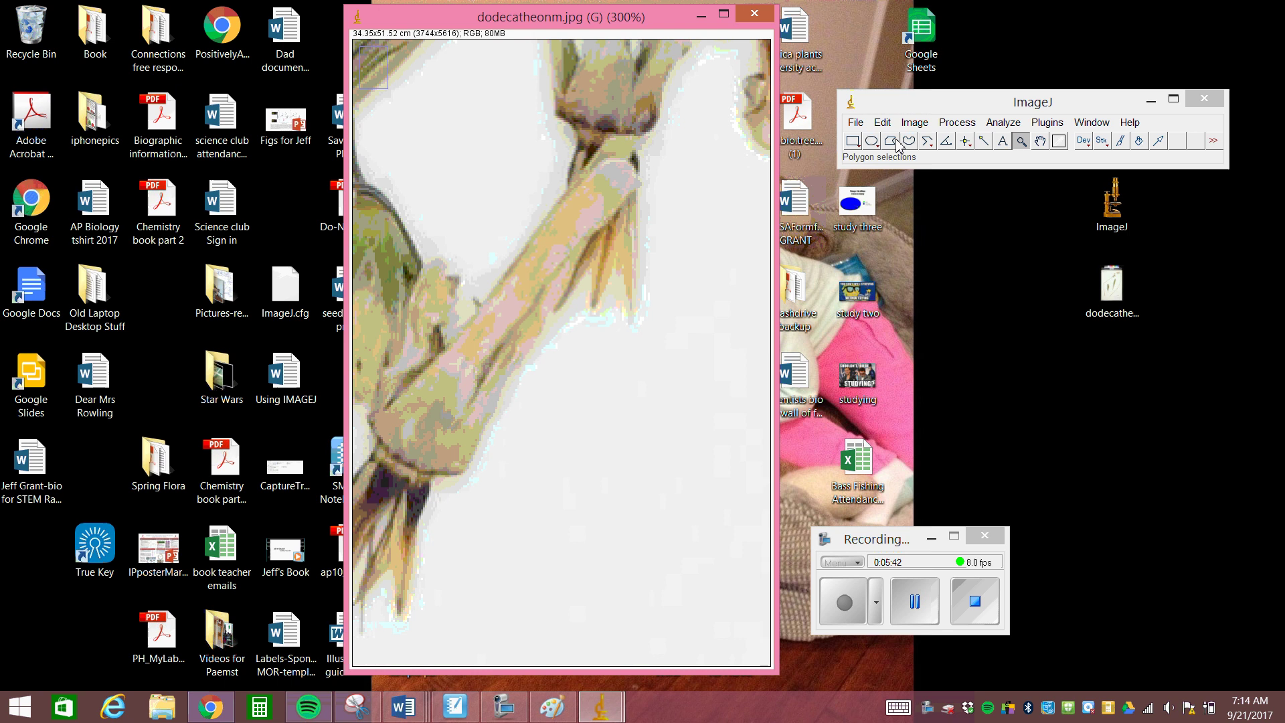
# Zoom back out and pan so the whole leaf, down to its pointed tip, fits the window.
pyautogui.press('-')
pyautogui.press('-')
pyautogui.press('-')
pyautogui.press('-')
pyautogui.press('-')
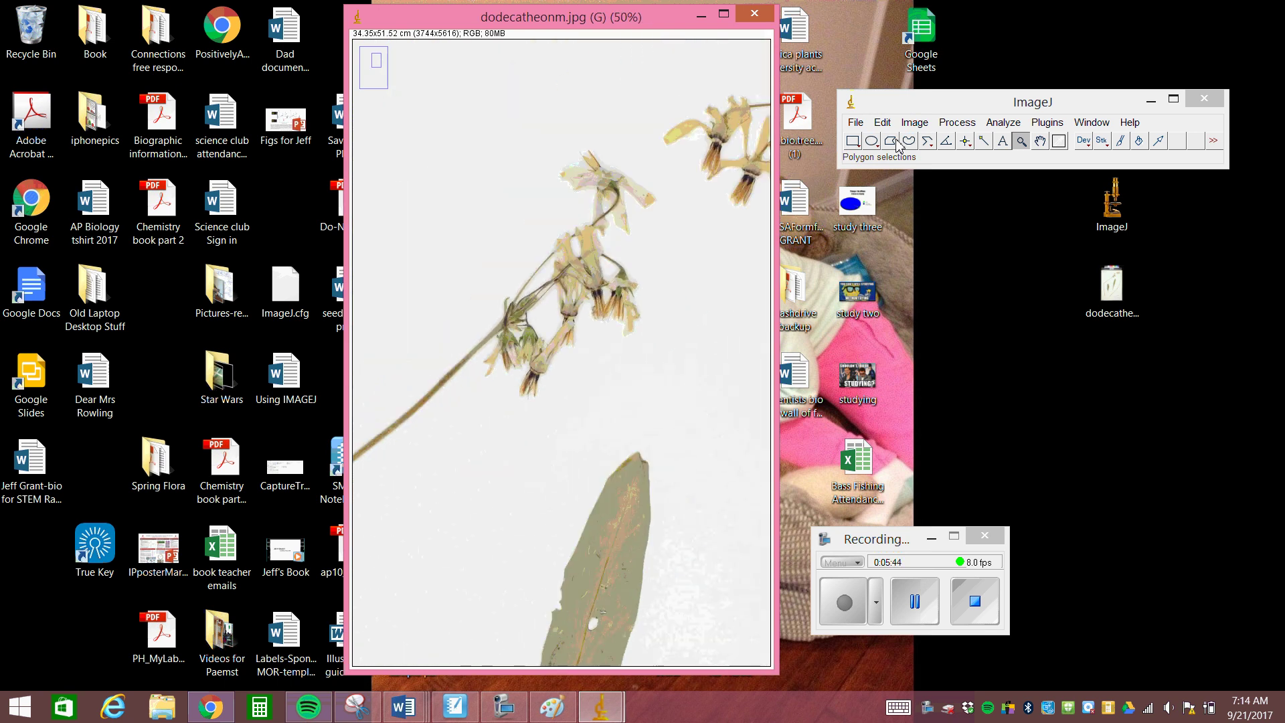
pyautogui.click(600, 510)
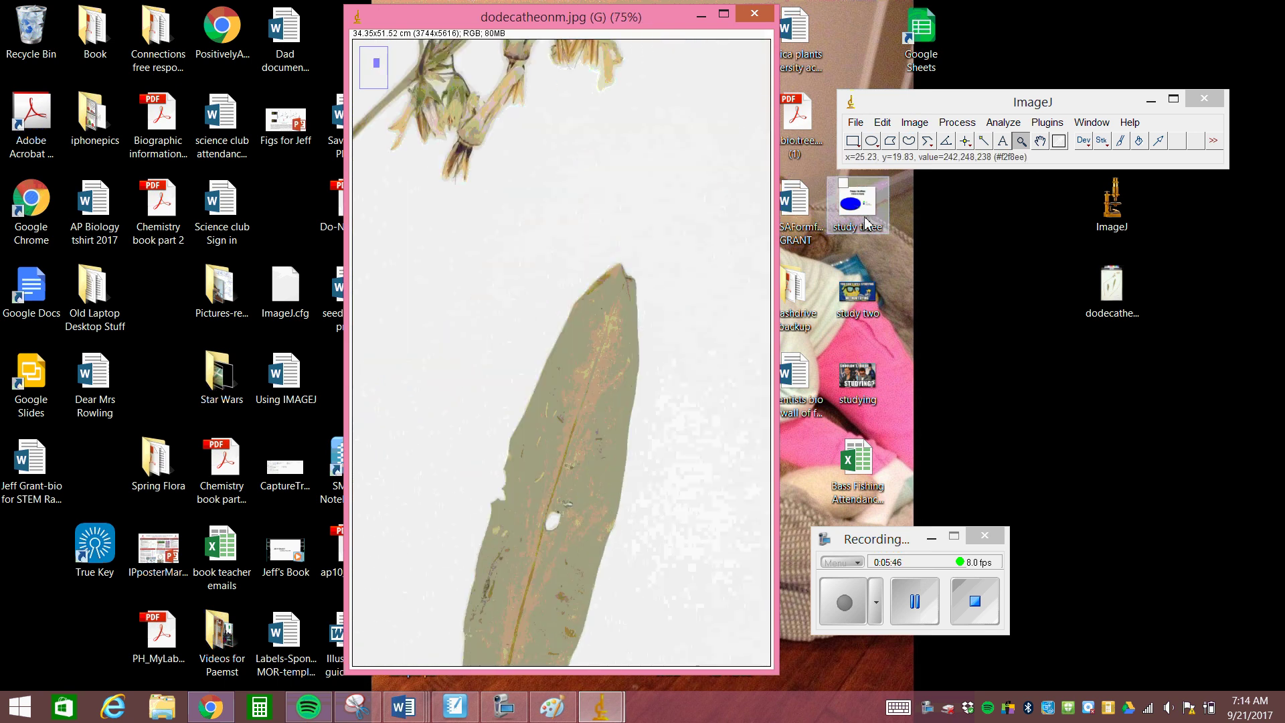
pyautogui.click(1039, 141)
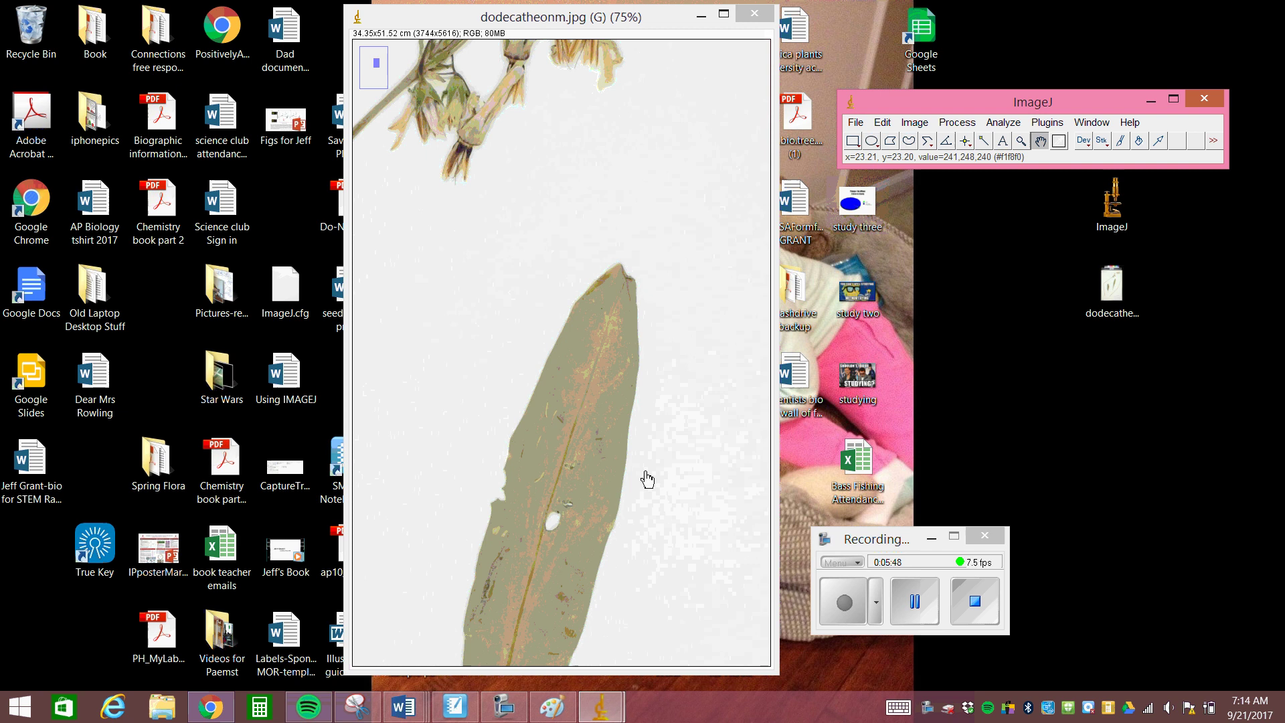
pyautogui.moveTo(645, 479); pyautogui.dragTo(674, 211)
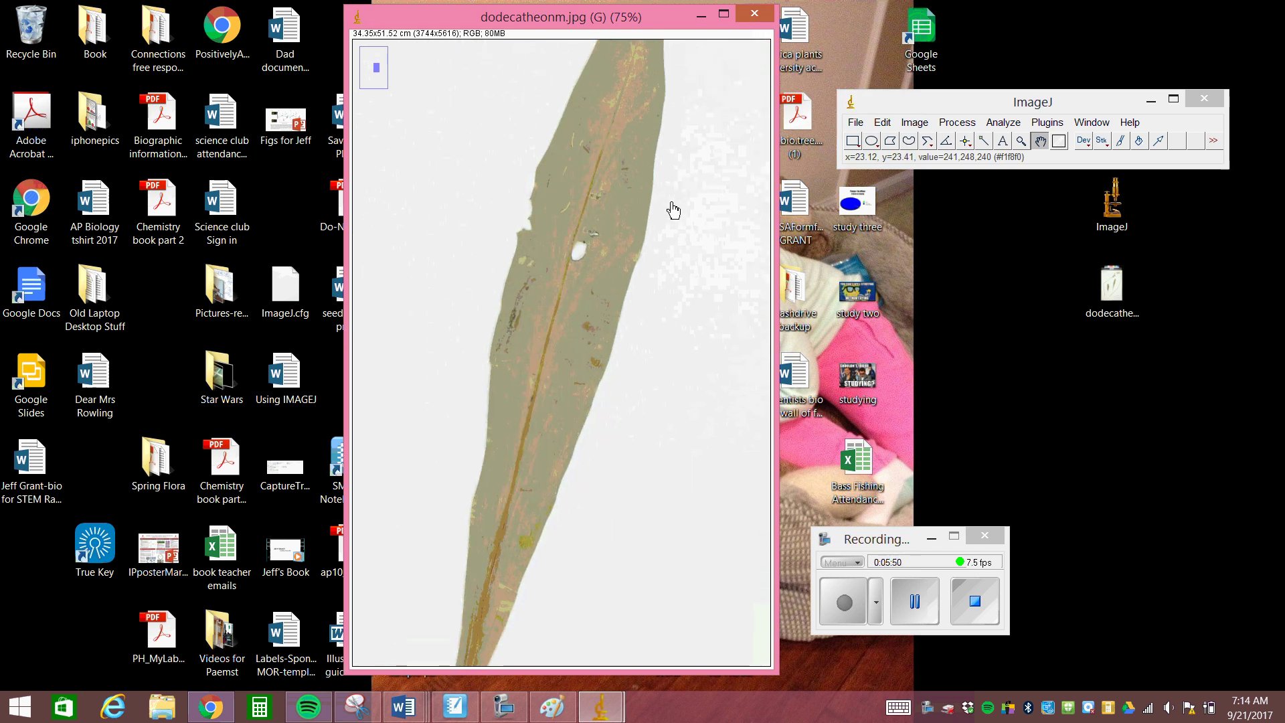
pyautogui.press('-')
pyautogui.moveTo(540, 424); pyautogui.dragTo(595, 204)
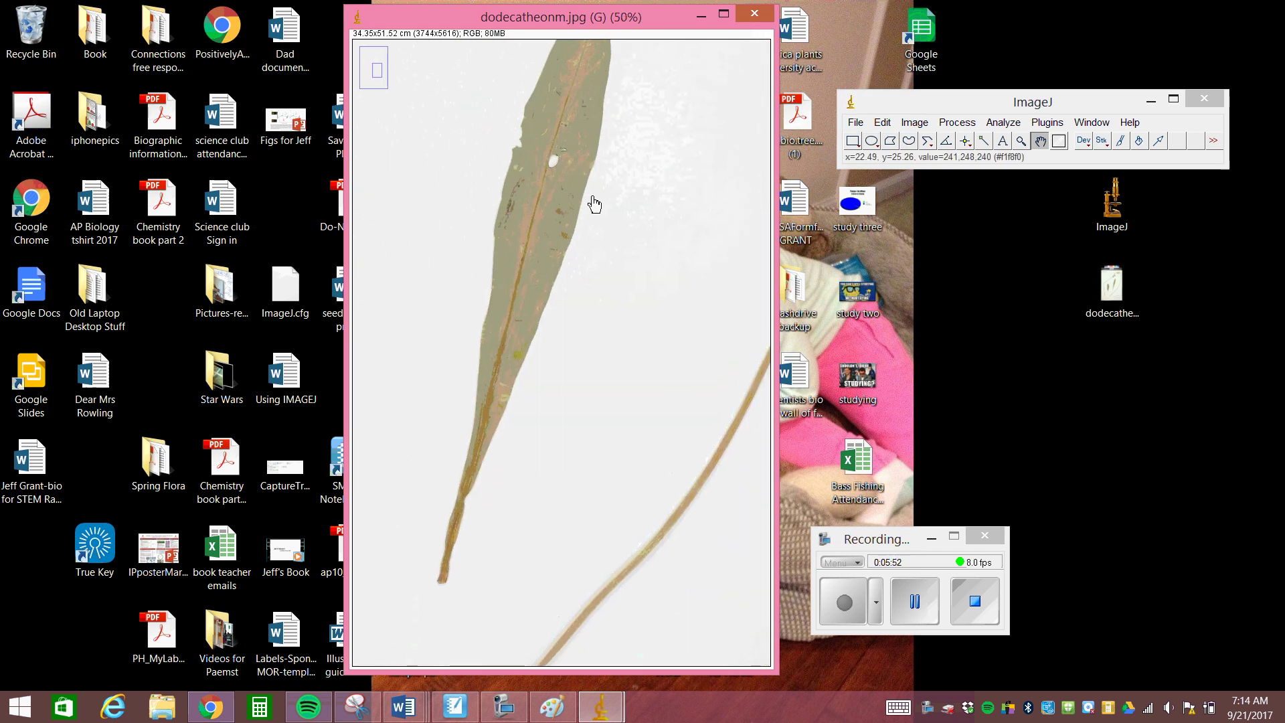
# Start a polygon selection at the leaf's pointed tip and trace up its left edge to the top.
pyautogui.click(891, 142)
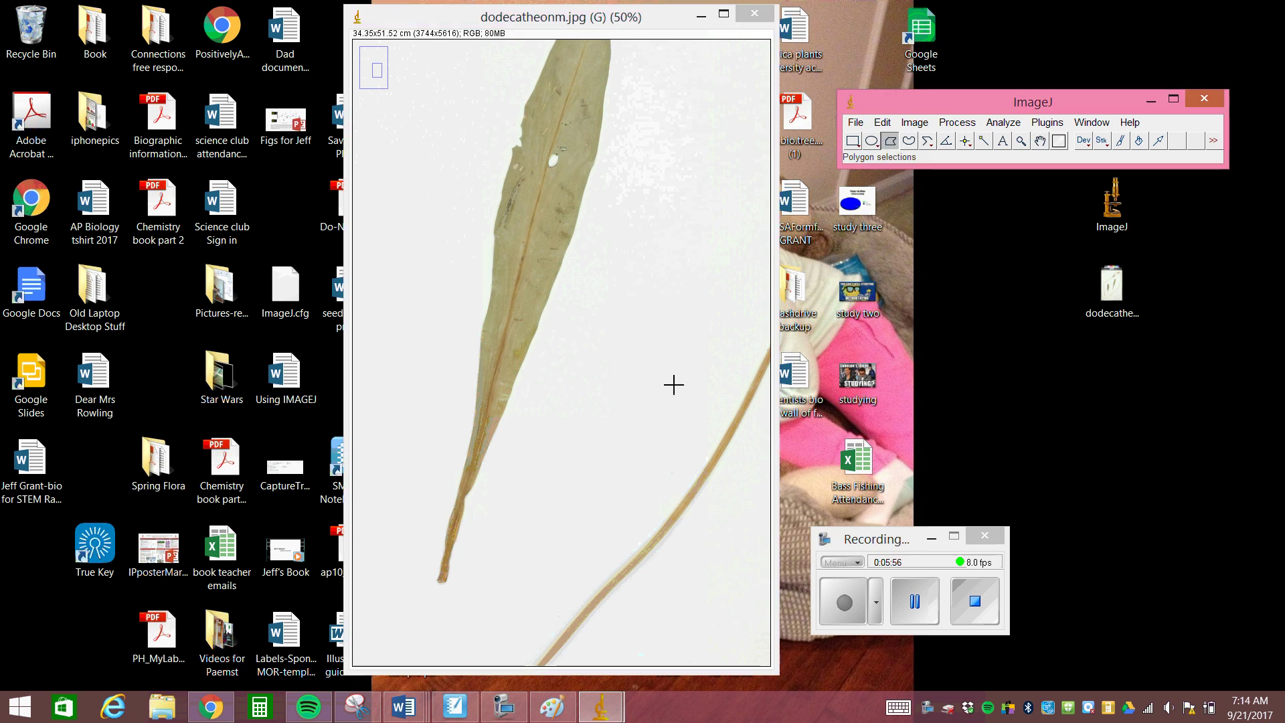
pyautogui.click(442, 582)
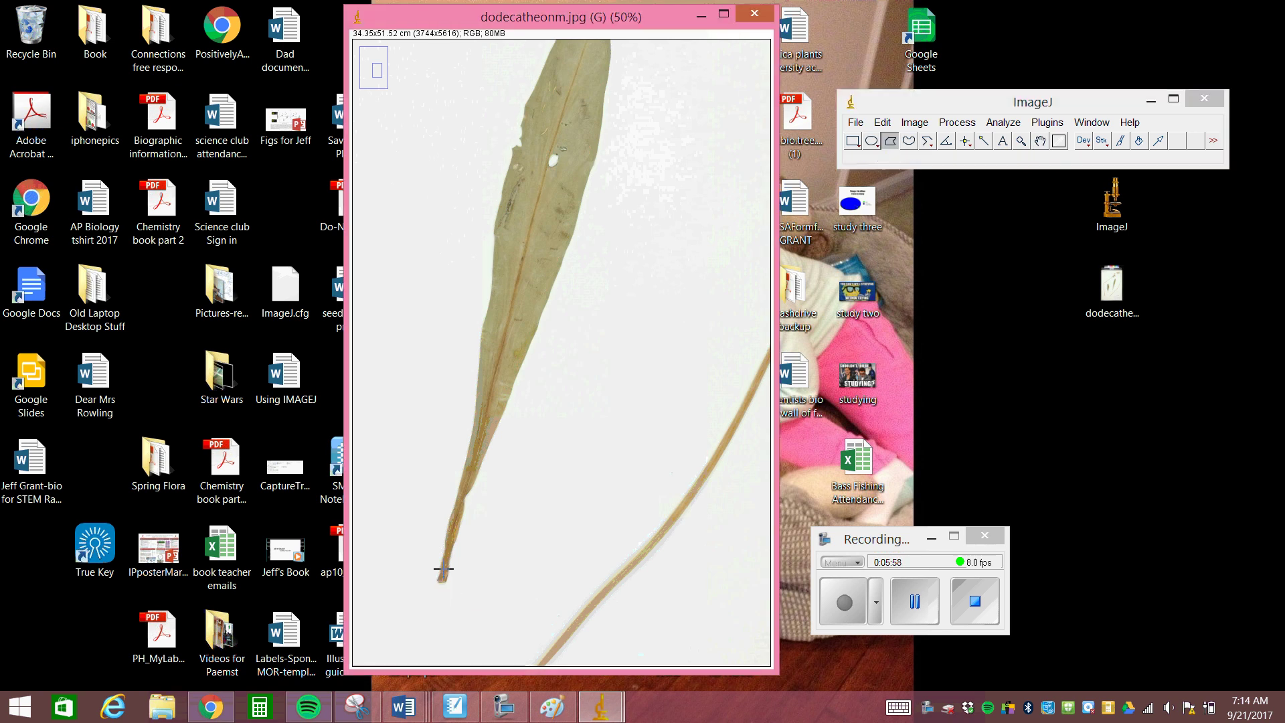
pyautogui.click(439, 579)
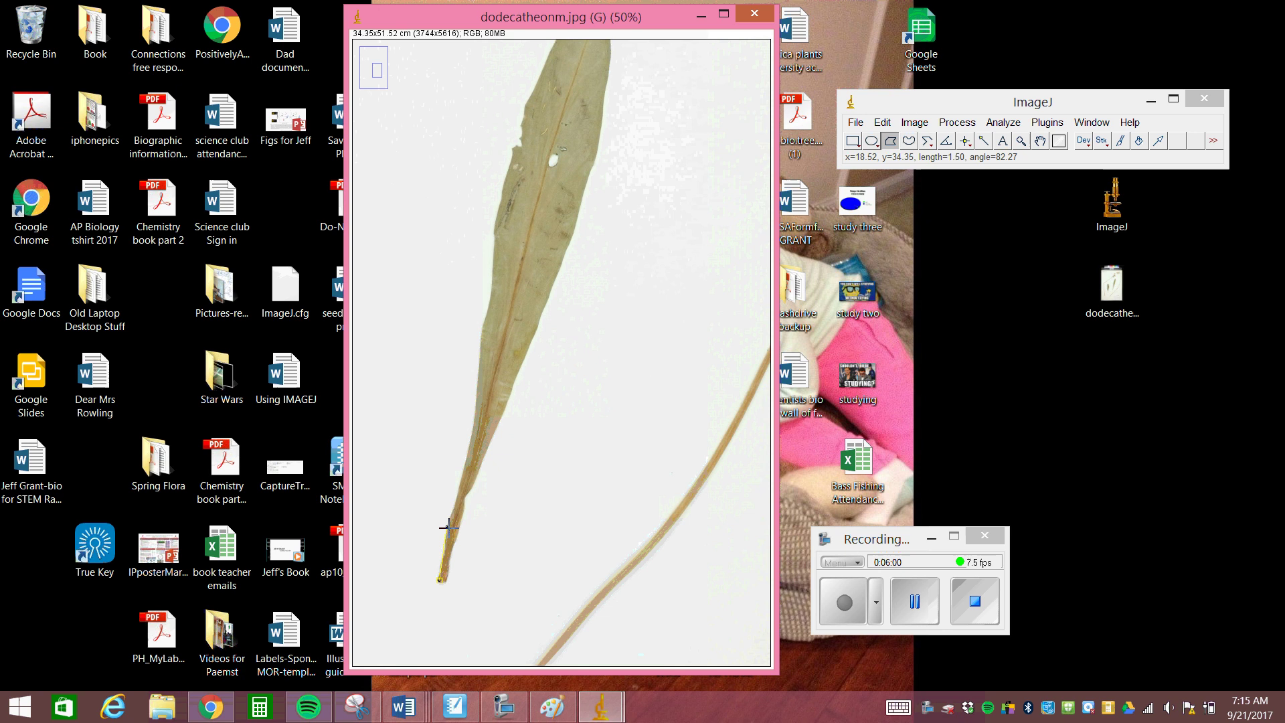
pyautogui.click(448, 525)
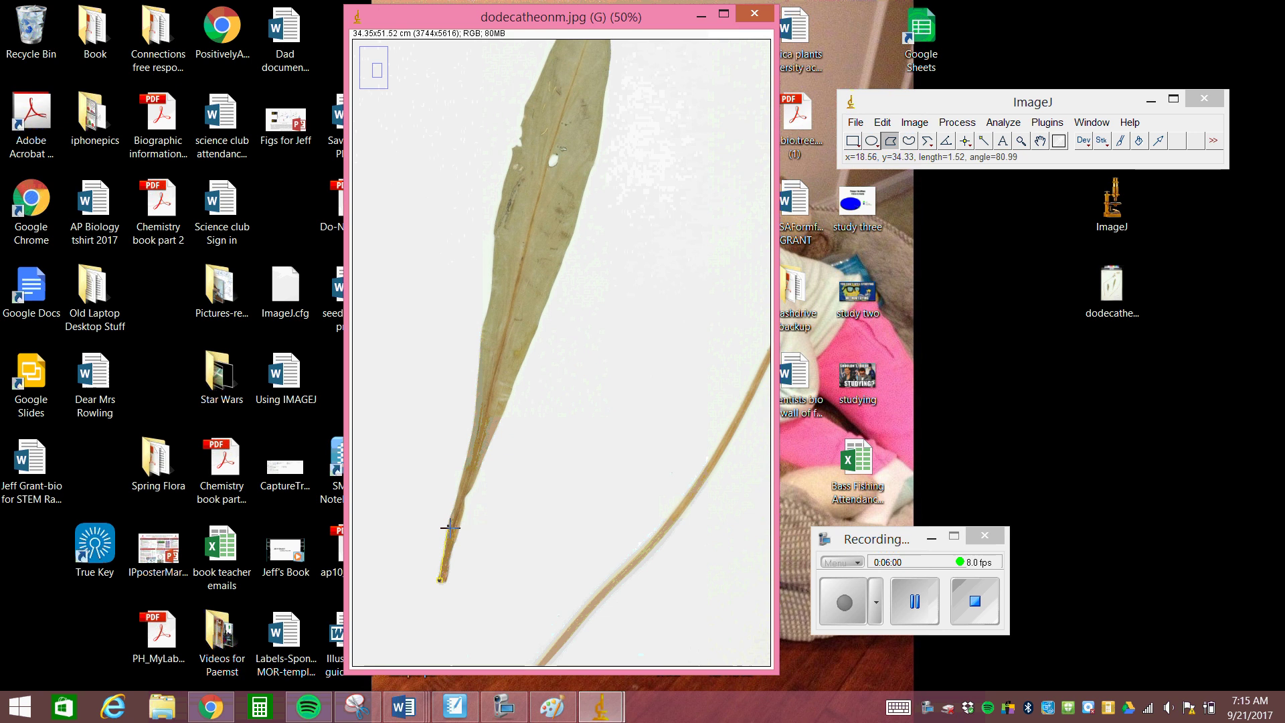
pyautogui.click(476, 397)
pyautogui.click(488, 299)
pyautogui.click(507, 177)
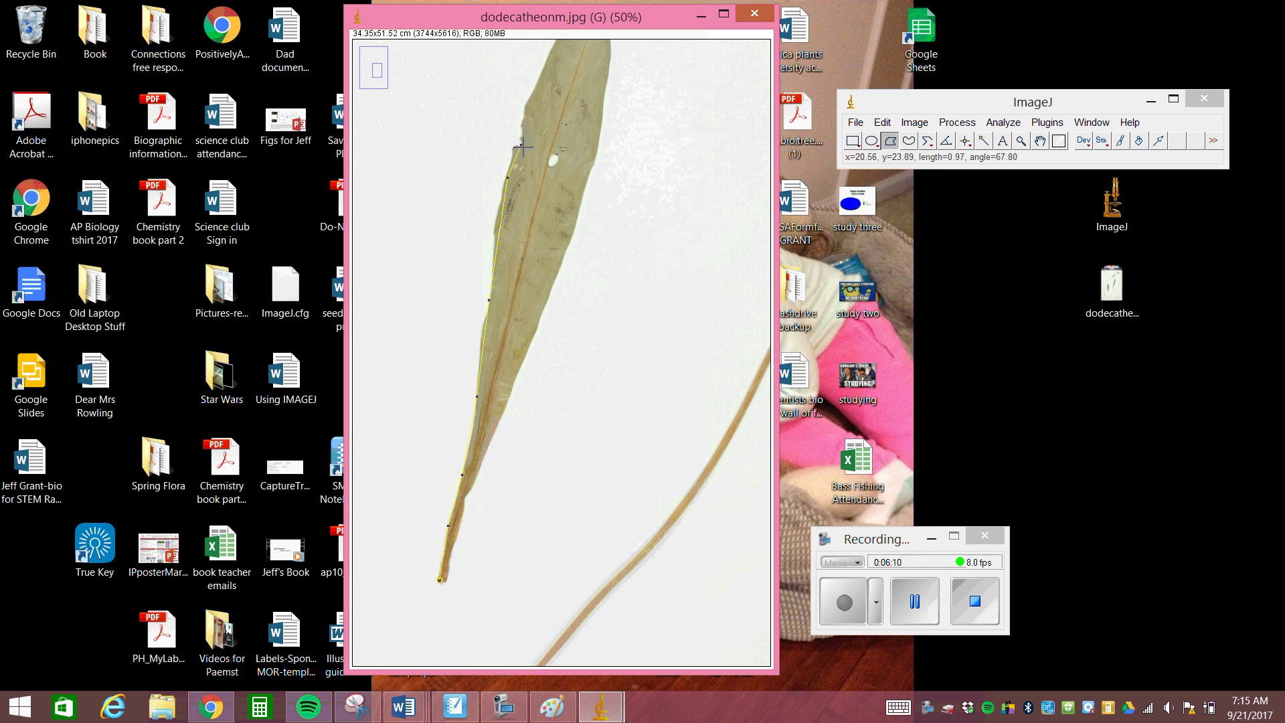
pyautogui.click(530, 97)
# Trace down the right edge, close the polygon, and adjust two vertices onto the leaf outline.
pyautogui.click(531, 345)
pyautogui.doubleClick(489, 454)
pyautogui.moveTo(489, 454); pyautogui.dragTo(452, 582)
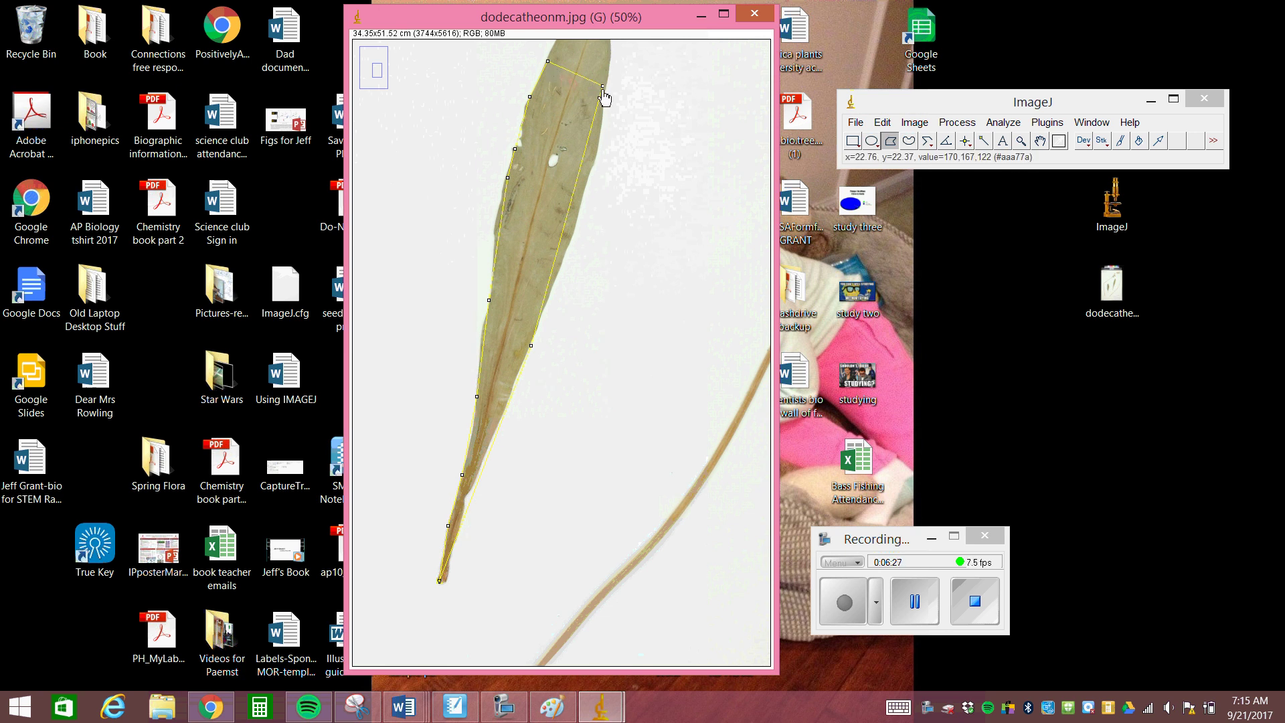
pyautogui.moveTo(604, 91)
pyautogui.mouseDown()
pyautogui.moveTo(610, 69)
pyautogui.moveTo(607, 81)
pyautogui.mouseUp()
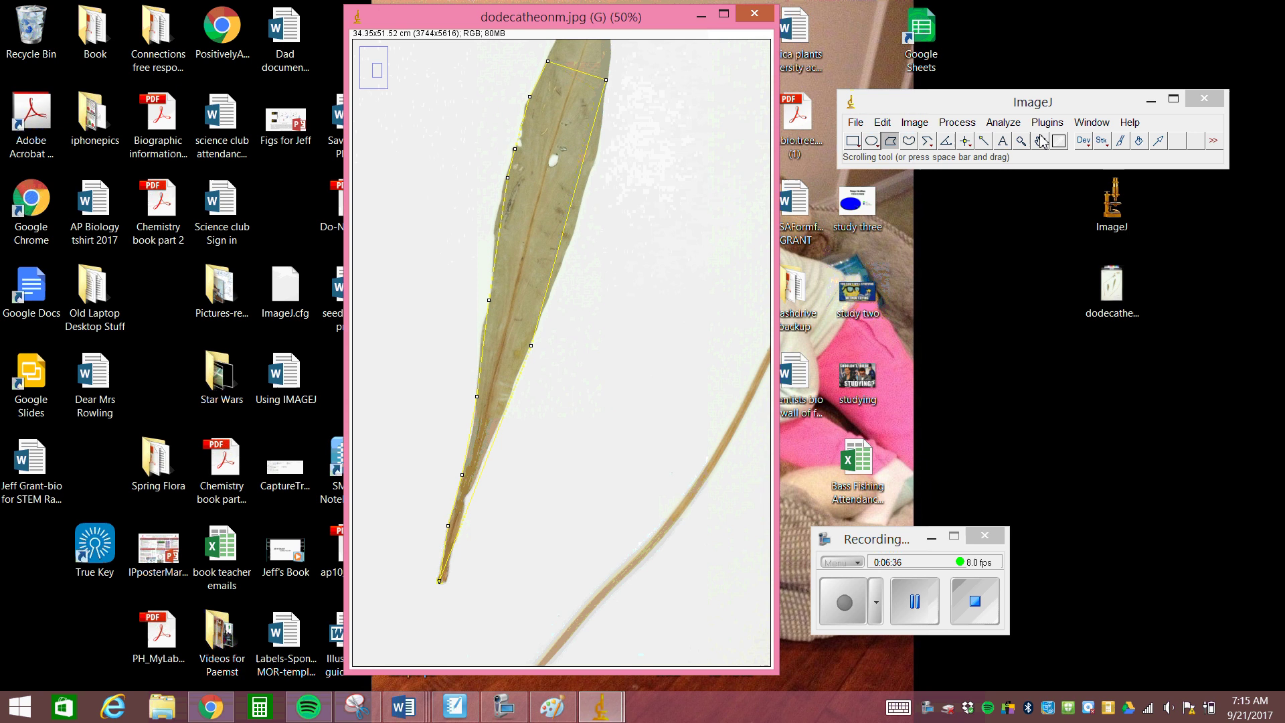
# Measure the leaf polygon's area at 17.238 and close the Results without saving.
pyautogui.click(1004, 123)
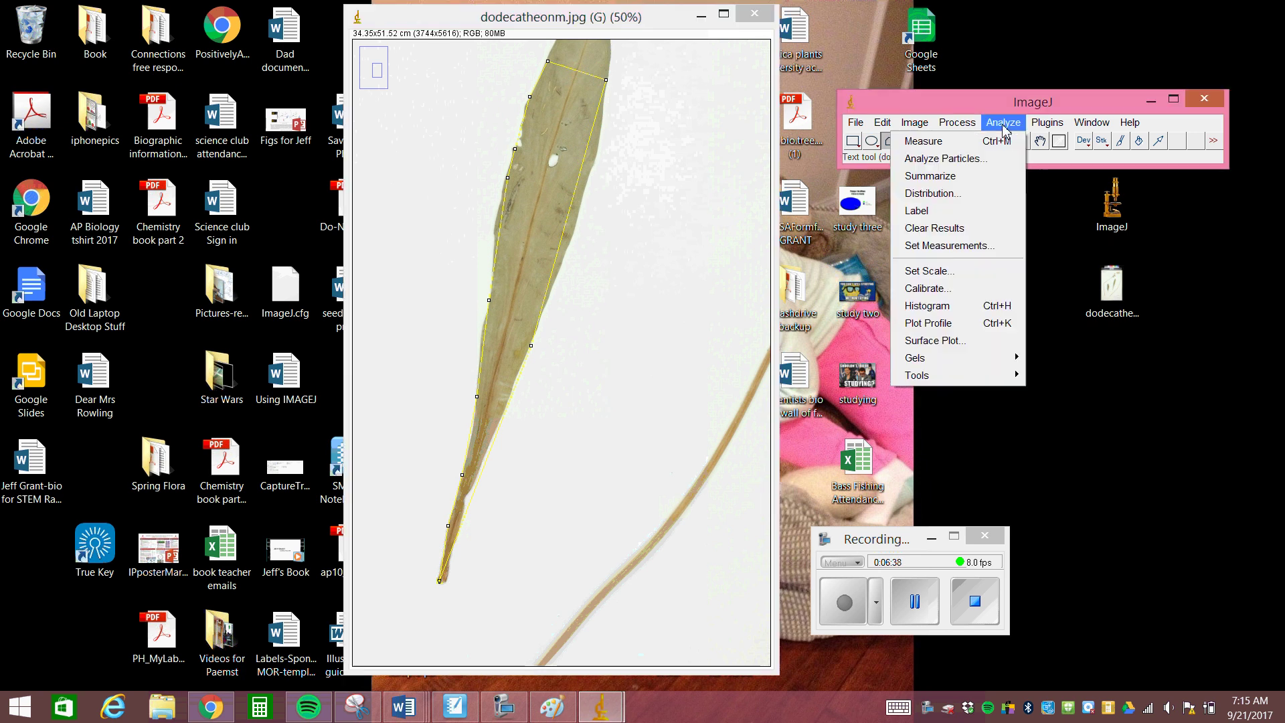
pyautogui.click(984, 142)
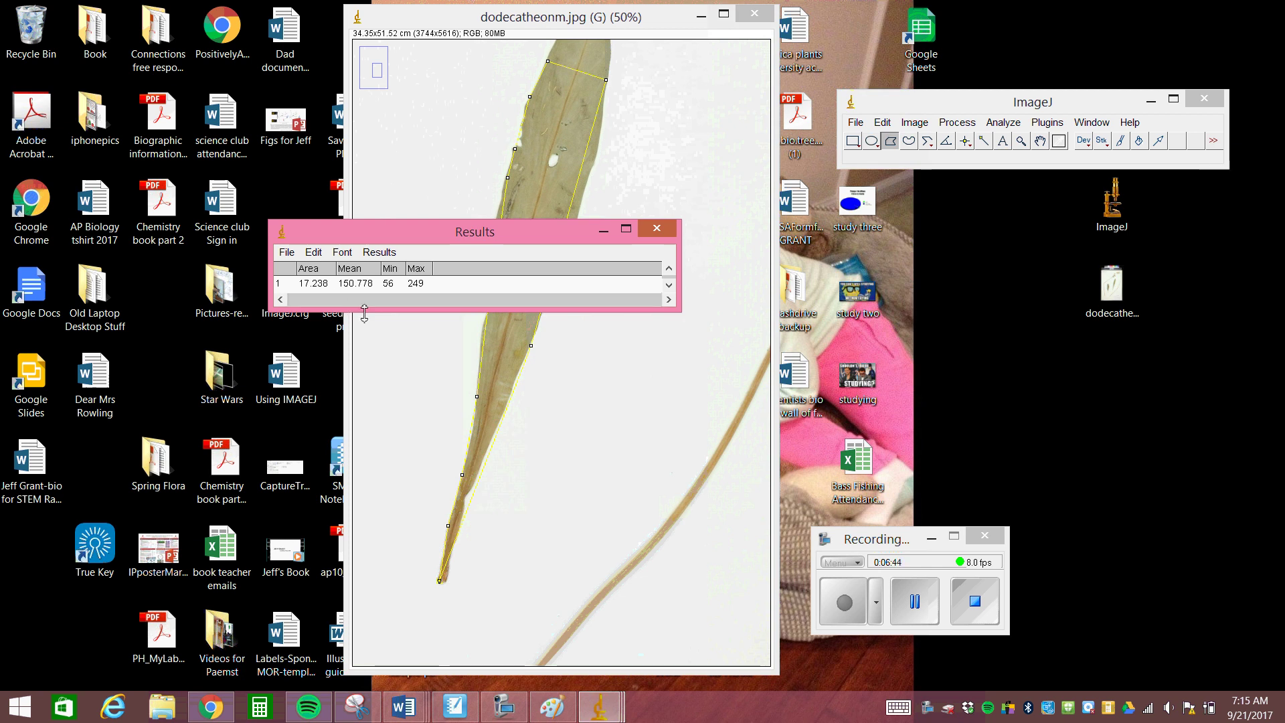
pyautogui.click(659, 229)
pyautogui.click(639, 221)
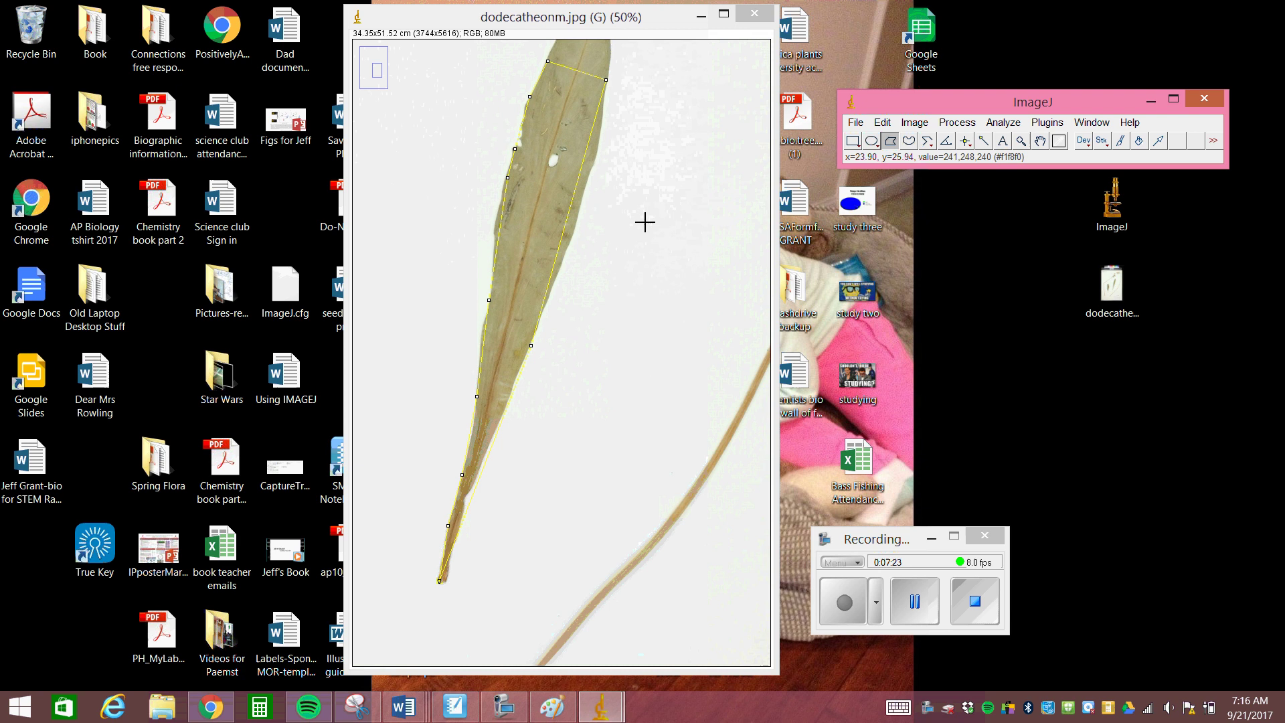
# Switch to the Freehand Line tool and draw a freehand line across the image.
pyautogui.rightClick(935, 149)
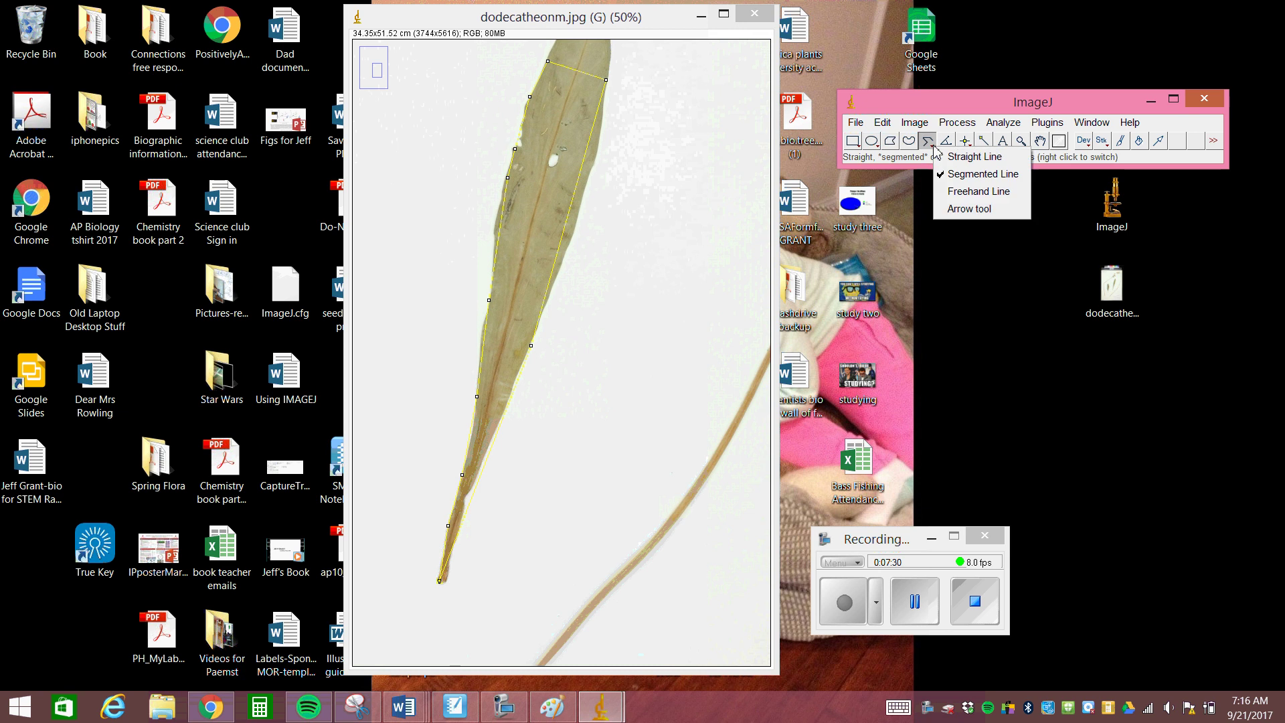
pyautogui.click(961, 193)
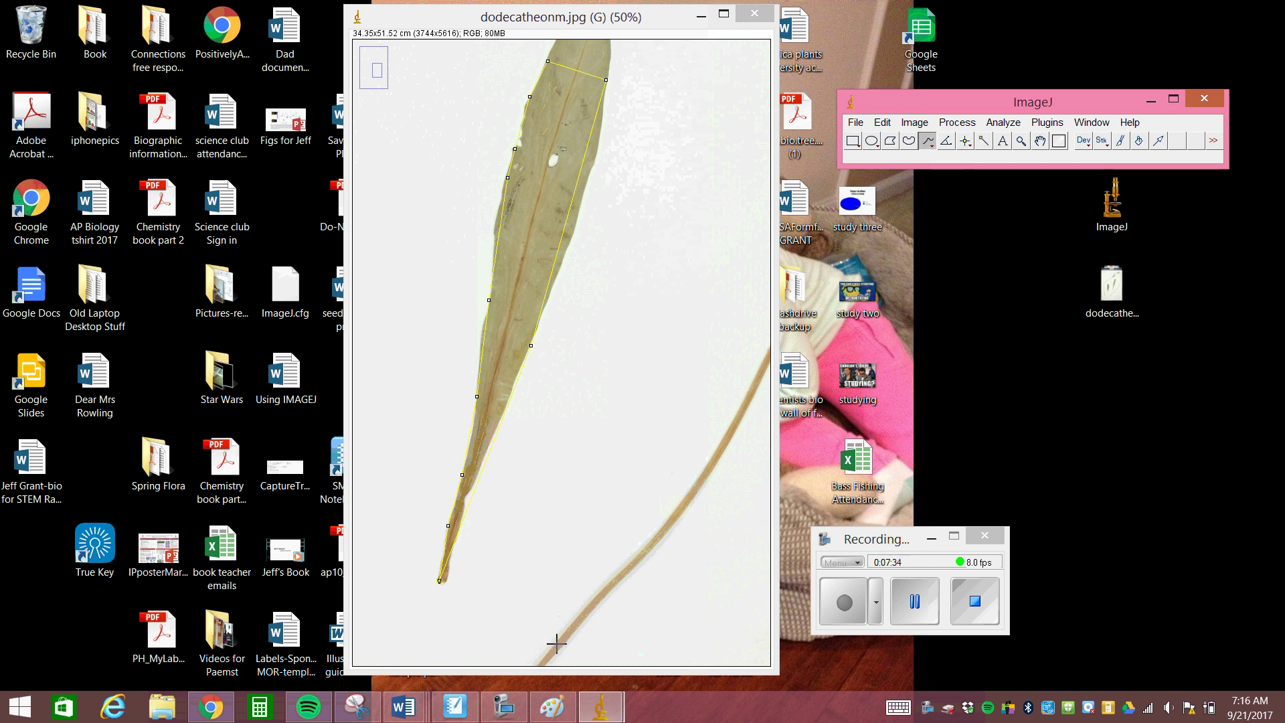
pyautogui.moveTo(556, 644)
pyautogui.mouseDown()
pyautogui.moveTo(593, 553)
pyautogui.moveTo(605, 429)
pyautogui.moveTo(560, 421)
pyautogui.moveTo(539, 461)
pyautogui.moveTo(528, 439)
pyautogui.moveTo(569, 388)
pyautogui.moveTo(621, 389)
pyautogui.moveTo(629, 289)
pyautogui.moveTo(573, 281)
pyautogui.moveTo(574, 213)
pyautogui.moveTo(609, 187)
pyautogui.moveTo(636, 218)
pyautogui.moveTo(637, 274)
pyautogui.moveTo(685, 251)
pyautogui.moveTo(696, 181)
pyautogui.moveTo(658, 133)
pyautogui.moveTo(621, 117)
pyautogui.moveTo(579, 146)
pyautogui.moveTo(445, 191)
pyautogui.moveTo(415, 255)
pyautogui.moveTo(460, 294)
pyautogui.moveTo(474, 255)
pyautogui.moveTo(456, 237)
pyautogui.moveTo(463, 227)
pyautogui.moveTo(487, 242)
pyautogui.moveTo(485, 291)
pyautogui.moveTo(390, 351)
pyautogui.moveTo(403, 406)
pyautogui.mouseUp()
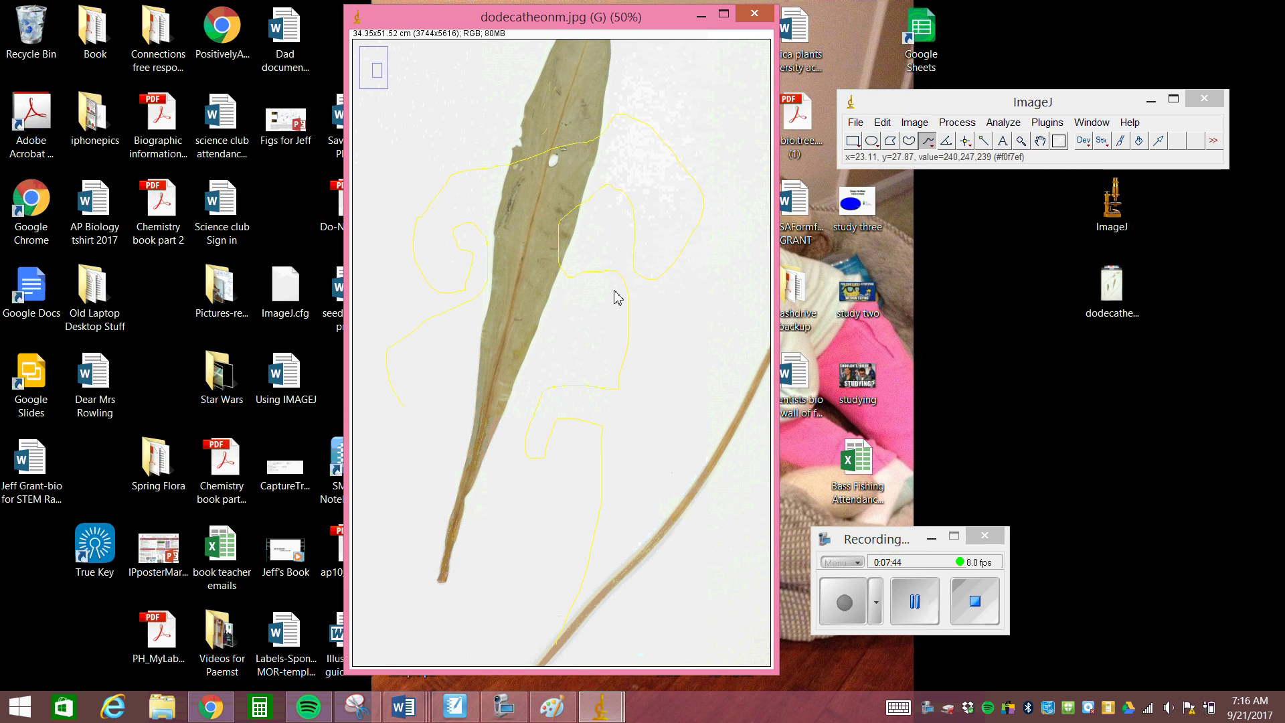
# Measure the freehand line's length at 49.394 cm and discard the Results.
pyautogui.click(1003, 124)
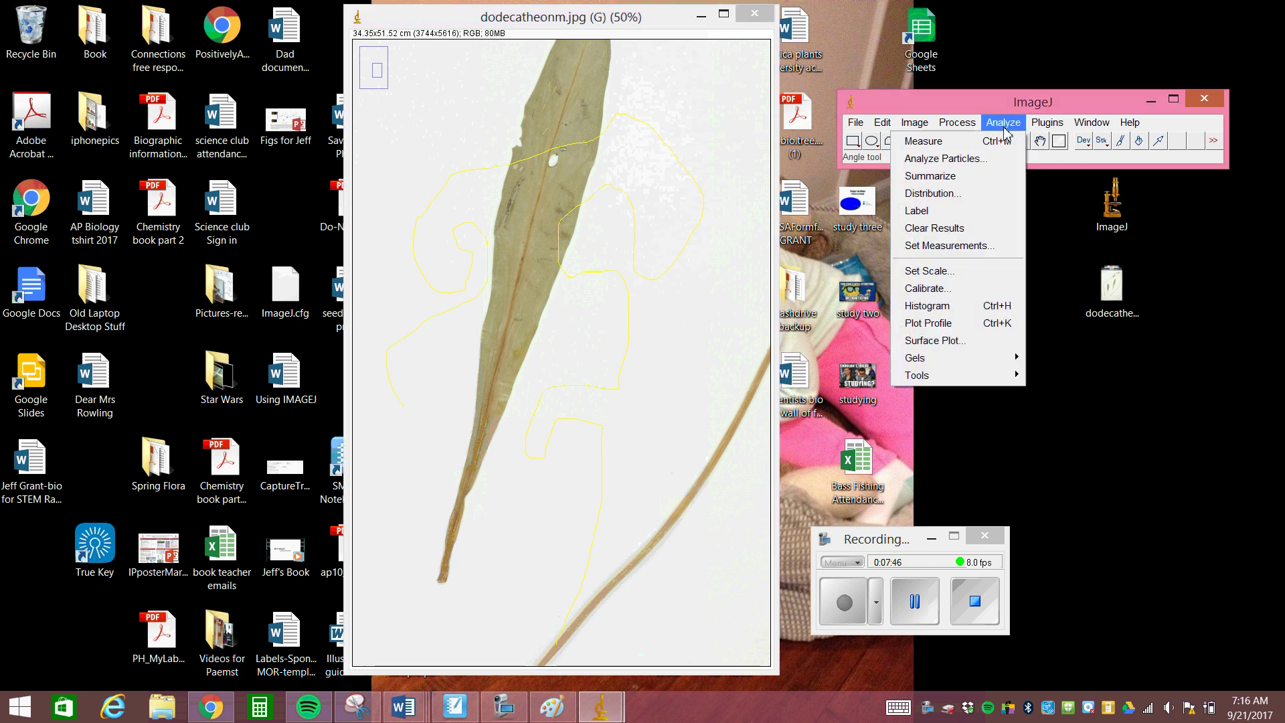
pyautogui.click(988, 142)
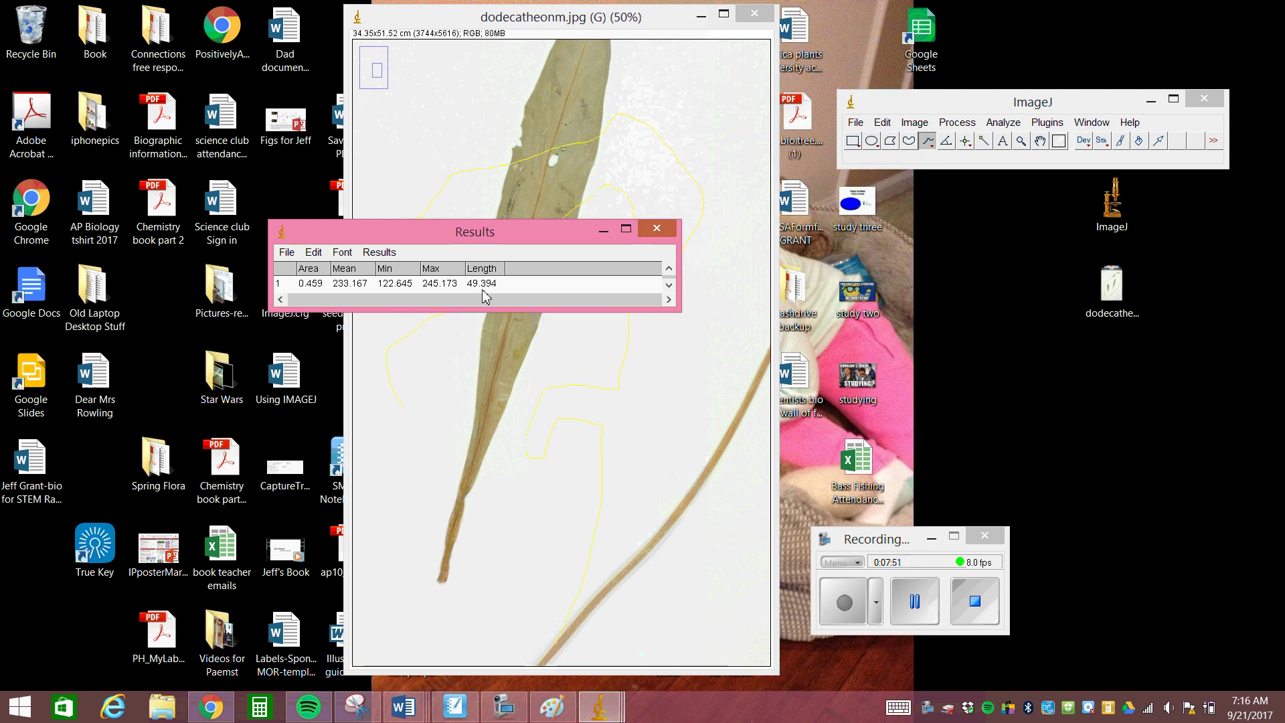
pyautogui.click(656, 229)
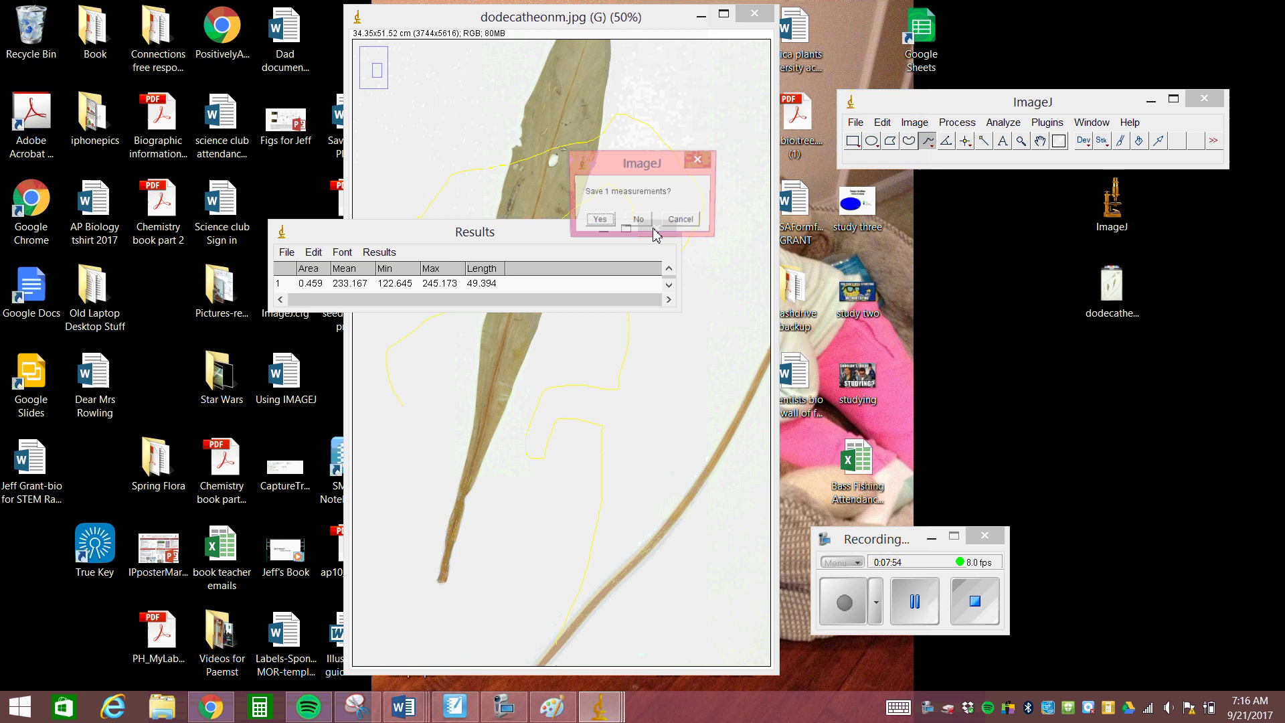
pyautogui.click(638, 219)
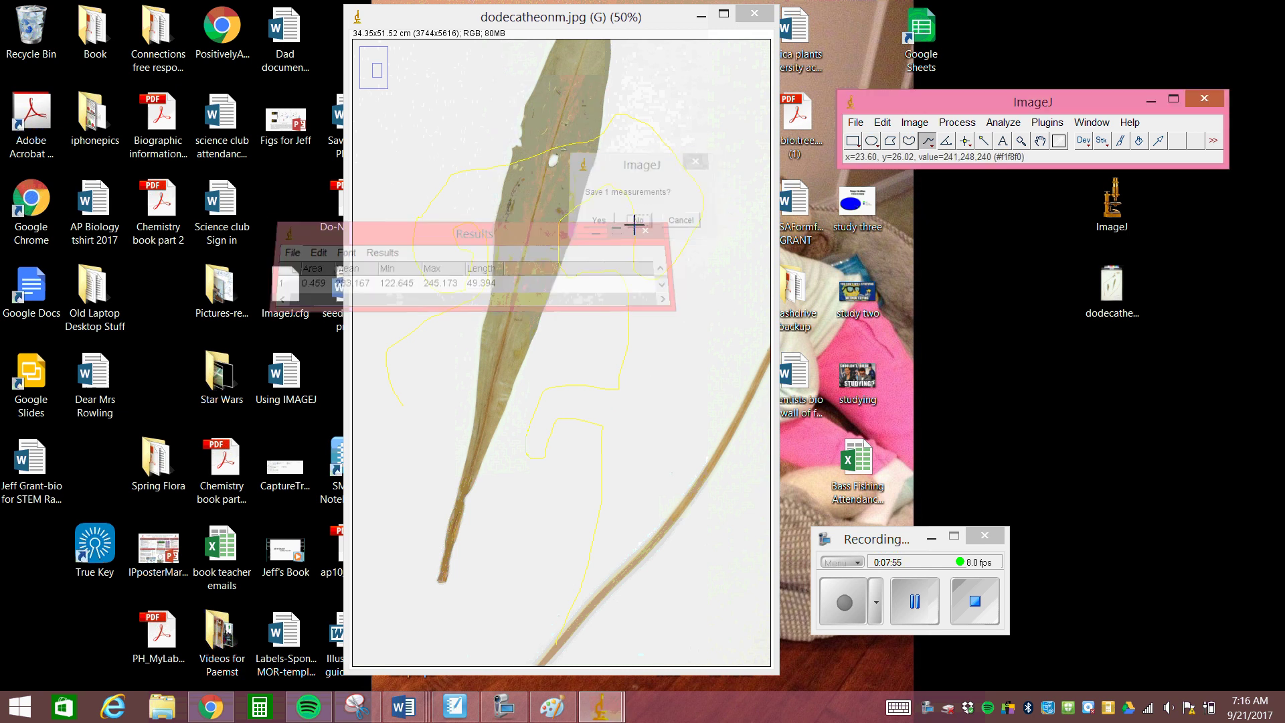
# Draw a freehand selection right of the leaf, measure its 2.402 area, and discard the Results.
pyautogui.click(911, 142)
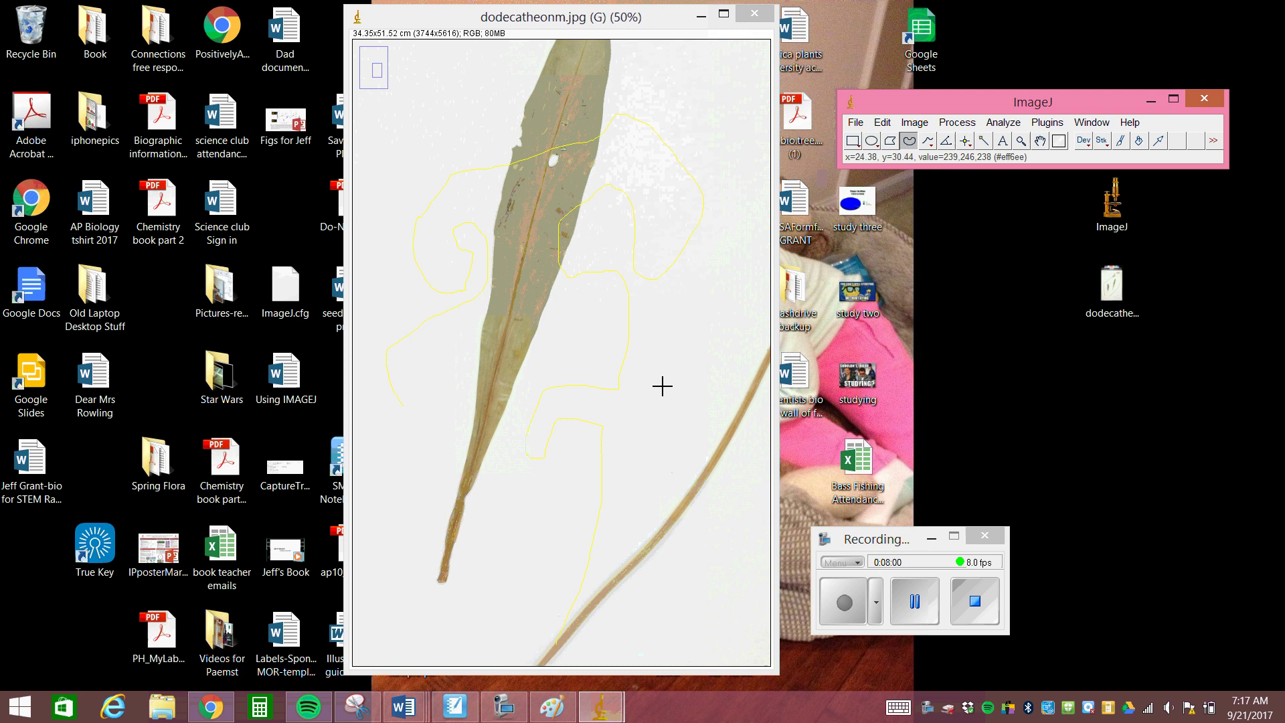
pyautogui.moveTo(662, 385)
pyautogui.mouseDown()
pyautogui.moveTo(664, 332)
pyautogui.moveTo(705, 334)
pyautogui.moveTo(687, 426)
pyautogui.moveTo(662, 385)
pyautogui.moveTo(661, 421)
pyautogui.moveTo(662, 383)
pyautogui.mouseUp()
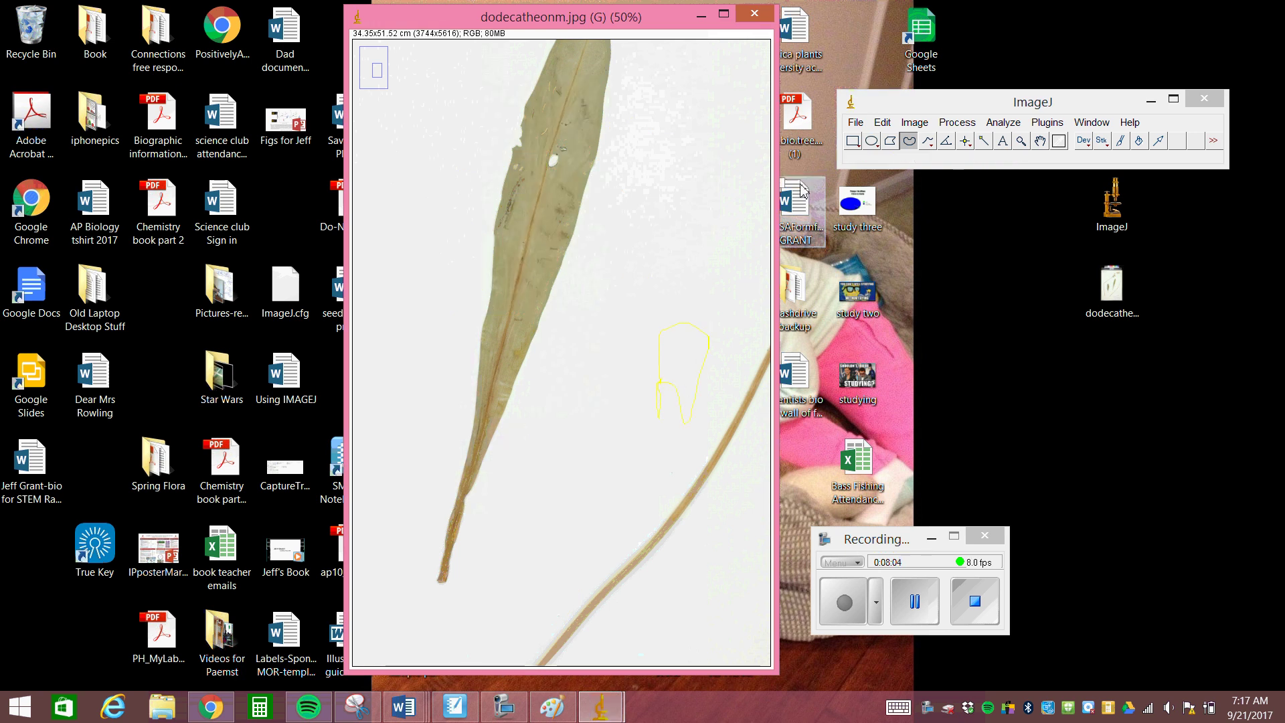
pyautogui.click(1002, 124)
pyautogui.click(982, 136)
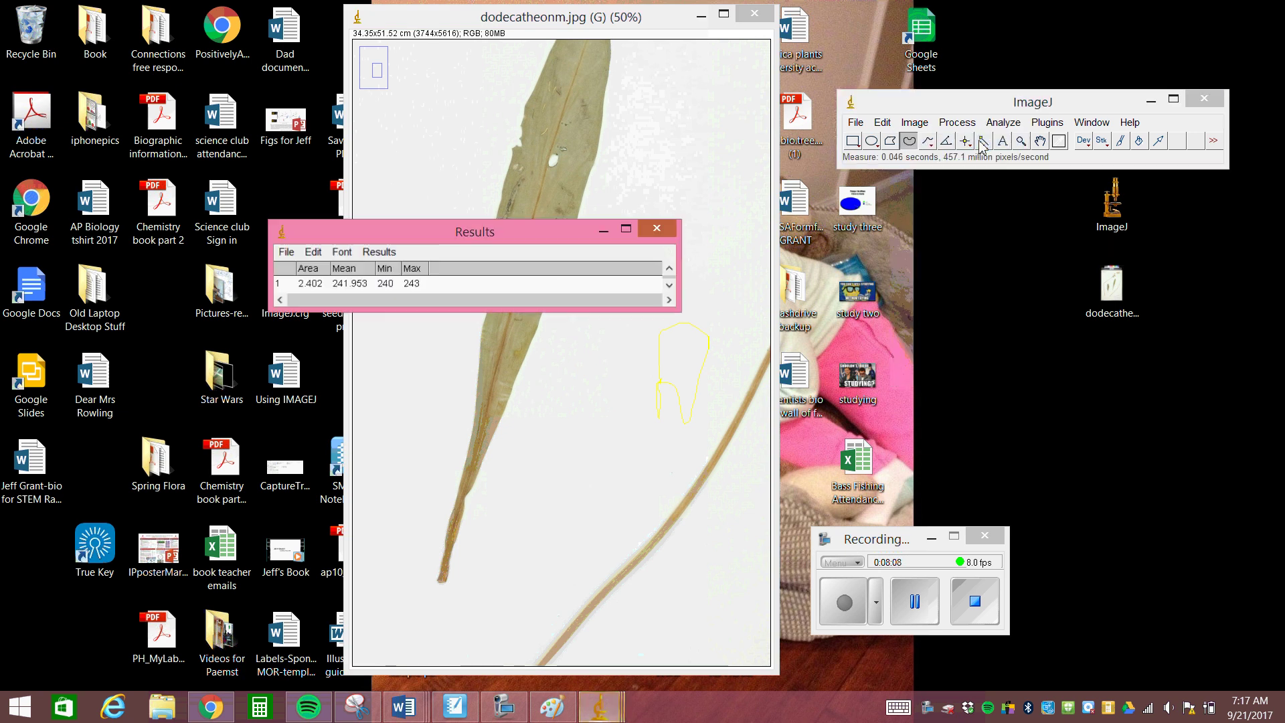
pyautogui.click(668, 234)
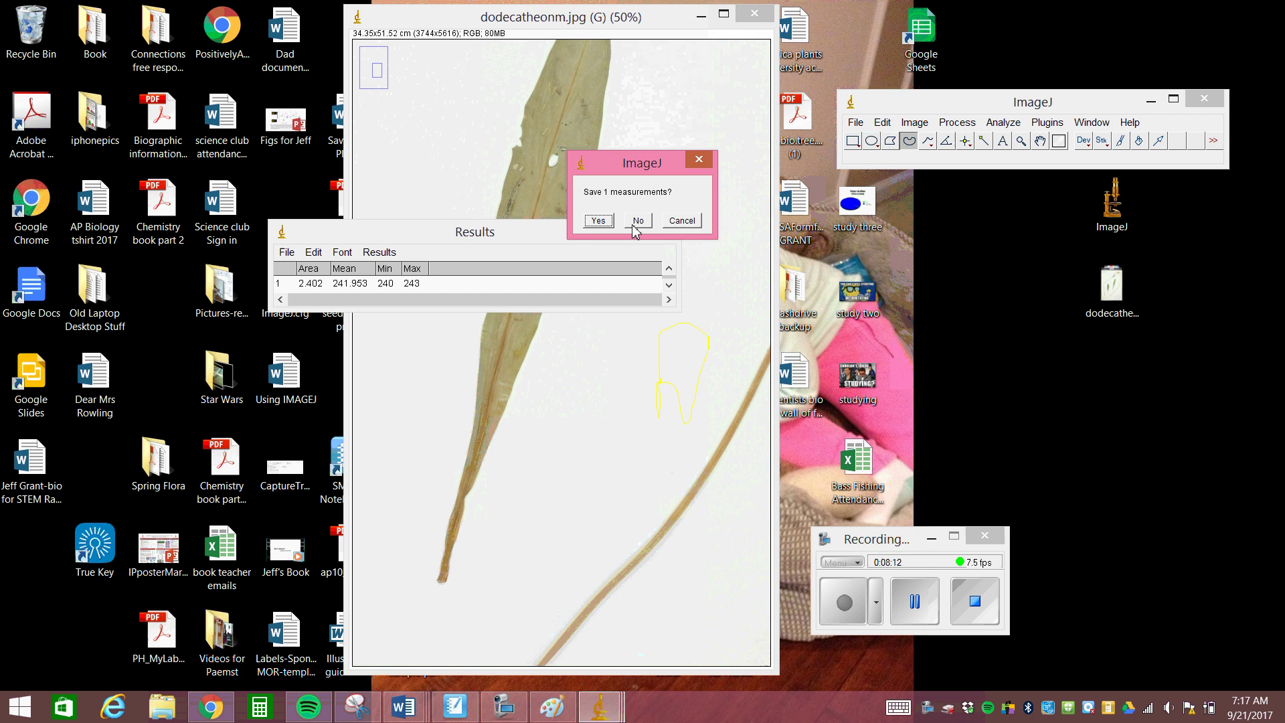
pyautogui.click(636, 222)
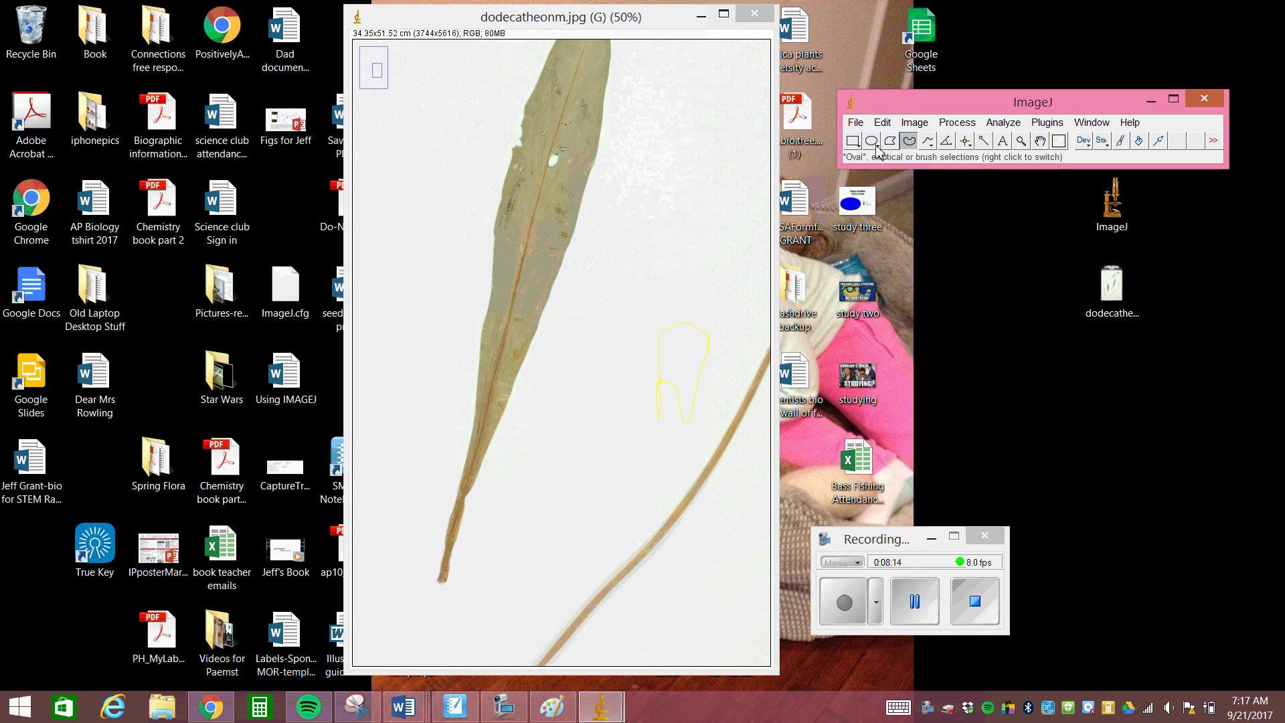
# Browse the oval and rectangle selection variants and the Angle tool, ending with the line types shown.
pyautogui.rightClick(877, 147)
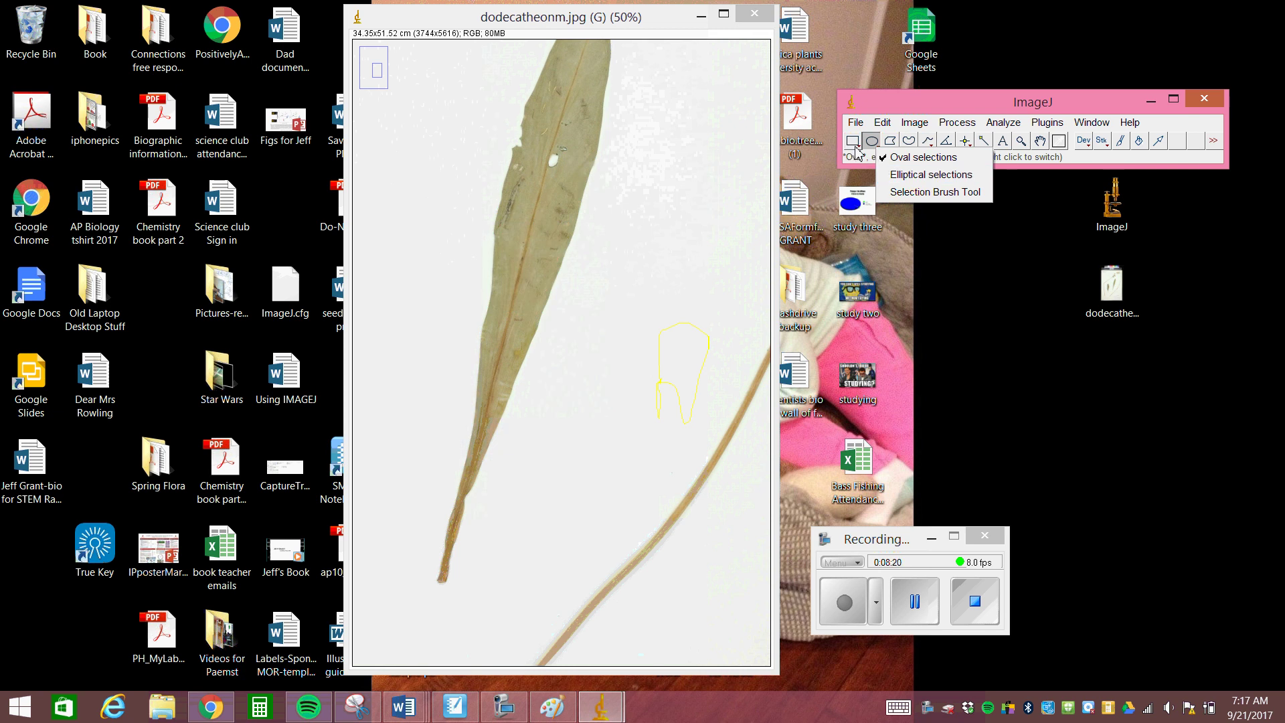
pyautogui.rightClick(856, 148)
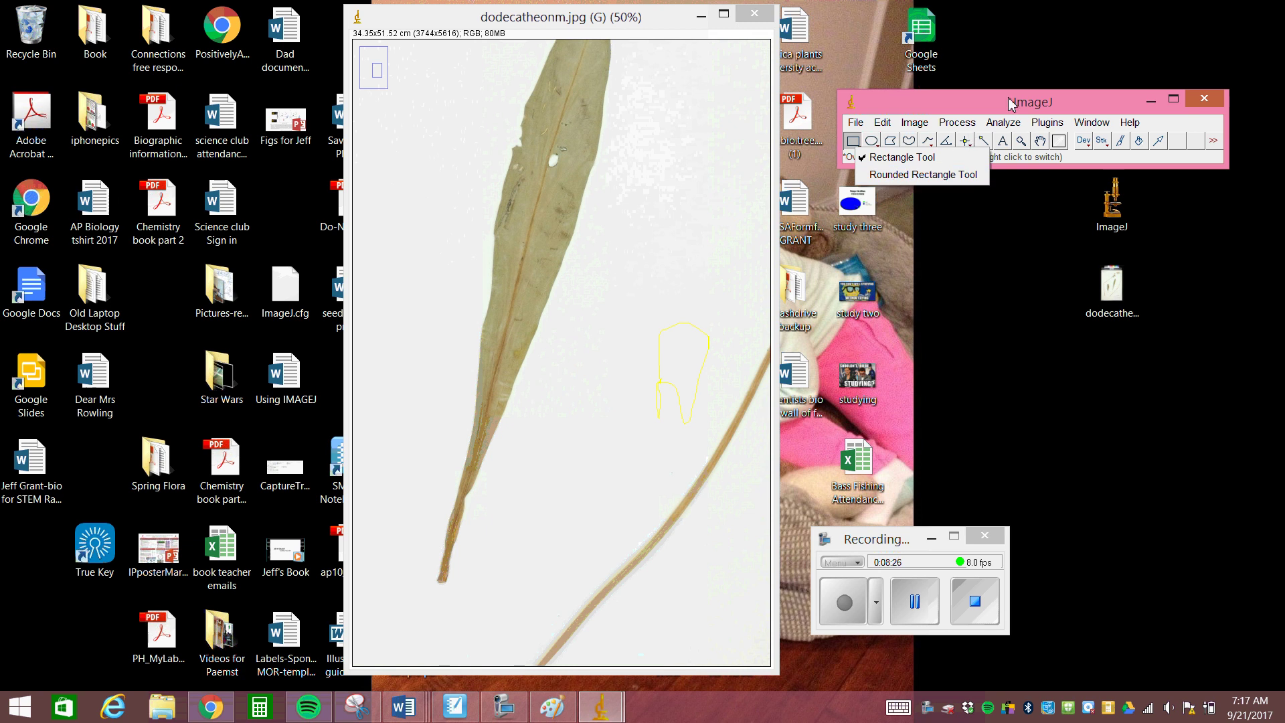
pyautogui.click(946, 146)
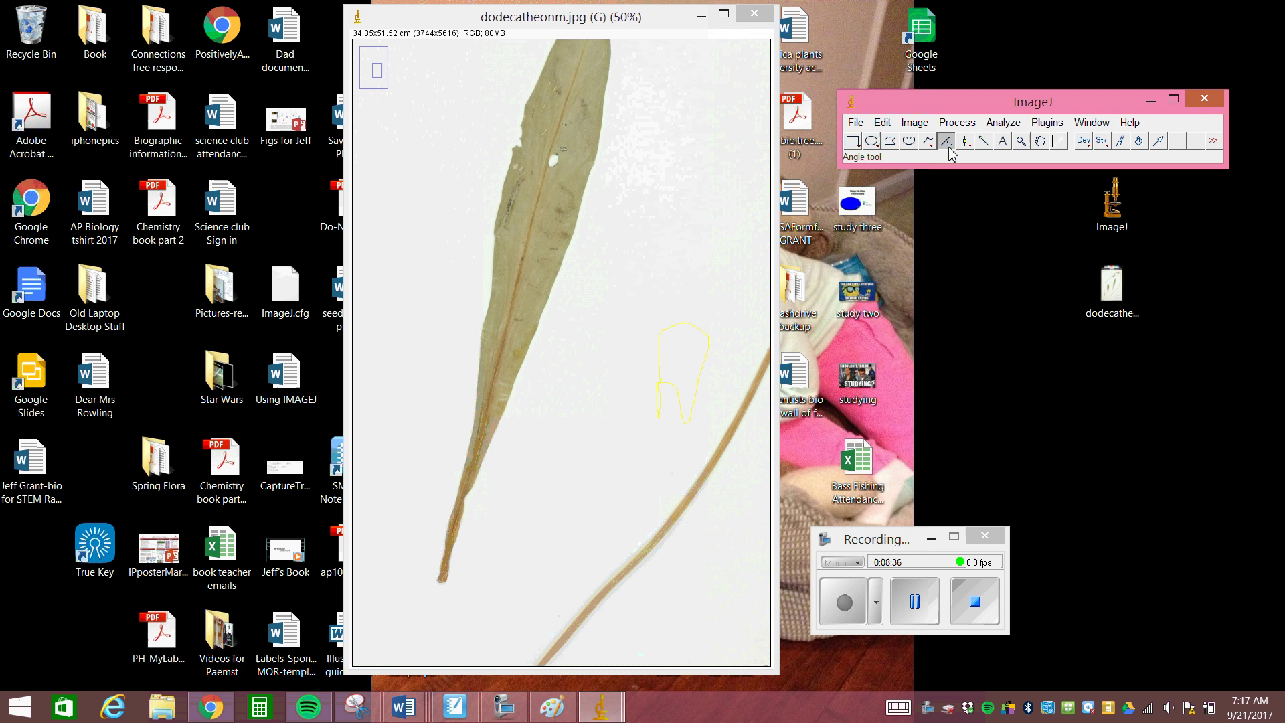
pyautogui.rightClick(930, 145)
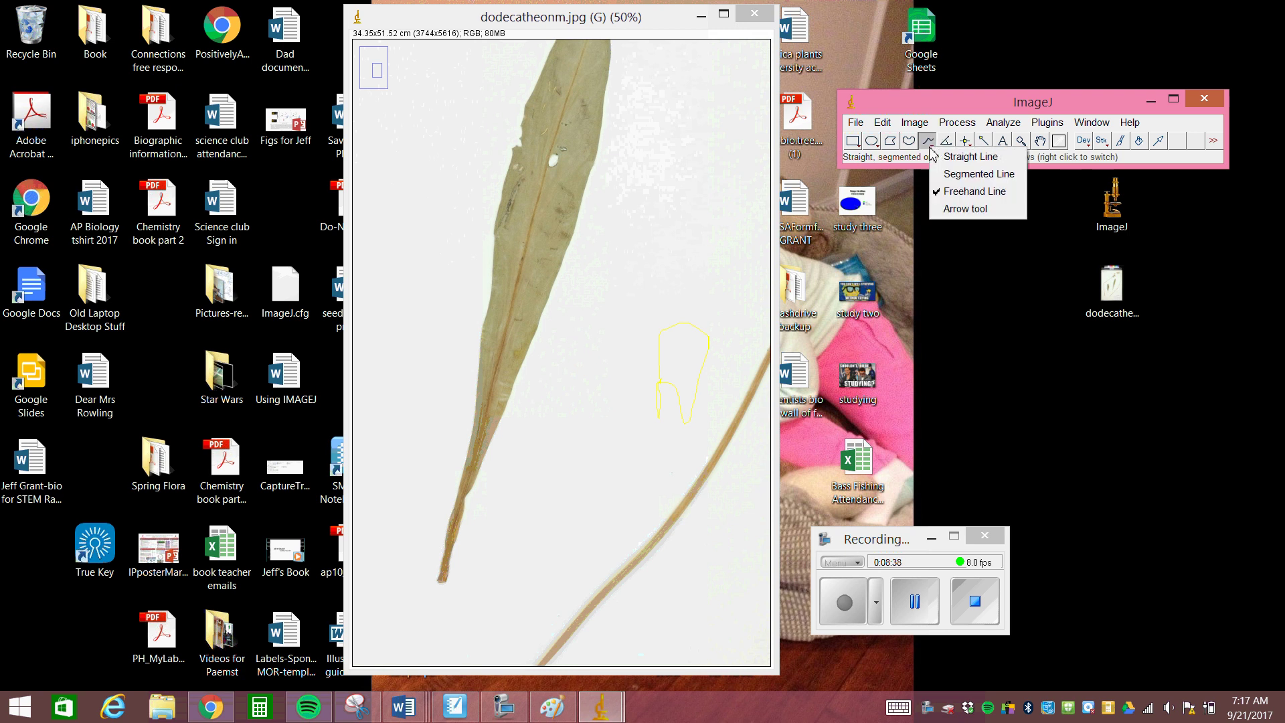